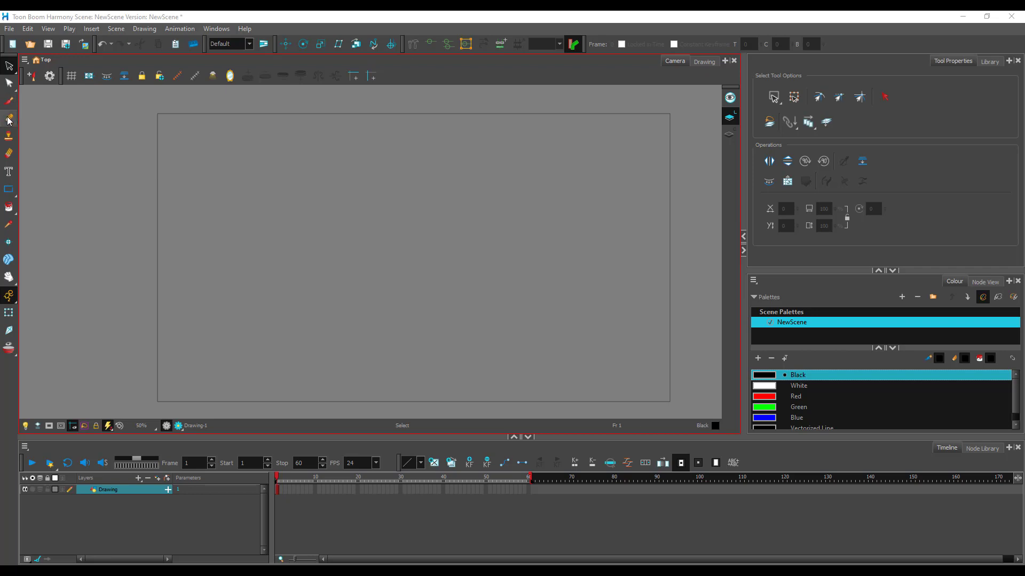
# - Draw a large solid black blob with the Pencil at maximum size 164.4
pyautogui.click(9, 119)
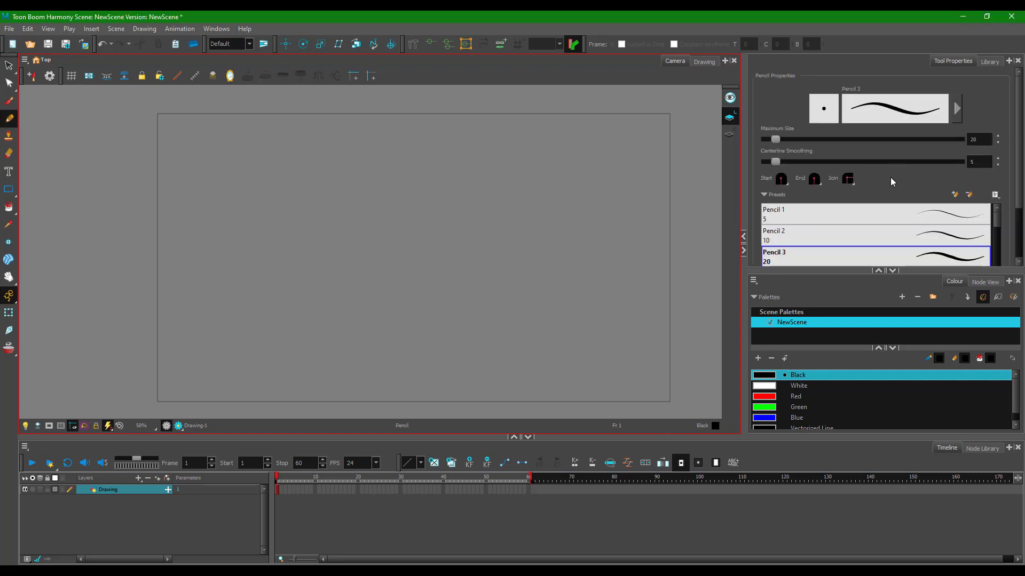
pyautogui.click(889, 250)
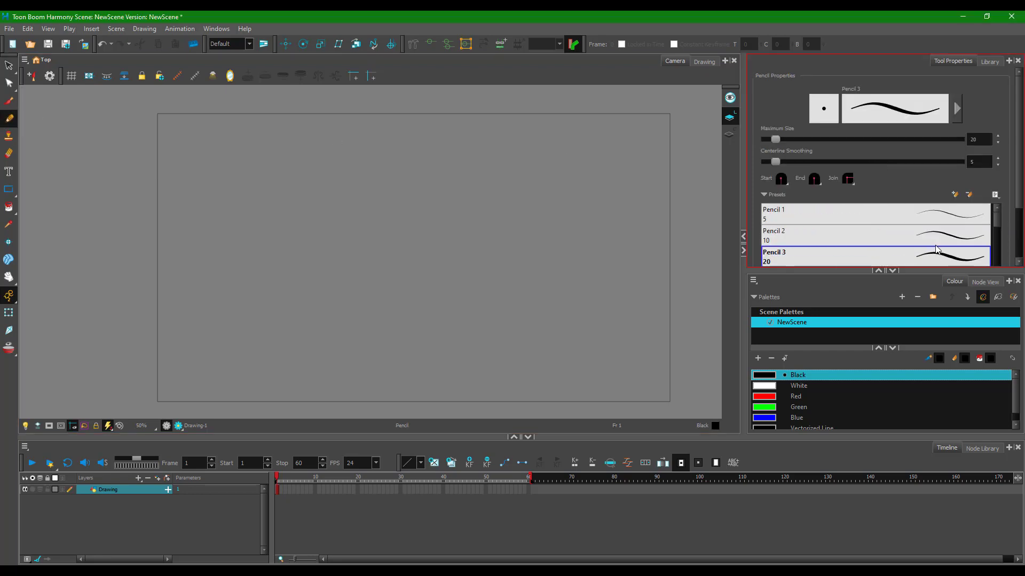
pyautogui.moveTo(776, 139); pyautogui.dragTo(844, 140)
pyautogui.moveTo(230, 266)
pyautogui.mouseDown()
pyautogui.moveTo(302, 238)
pyautogui.moveTo(252, 226)
pyautogui.moveTo(243, 261)
pyautogui.moveTo(267, 276)
pyautogui.moveTo(294, 238)
pyautogui.moveTo(247, 279)
pyautogui.moveTo(277, 201)
pyautogui.moveTo(271, 273)
pyautogui.mouseUp()
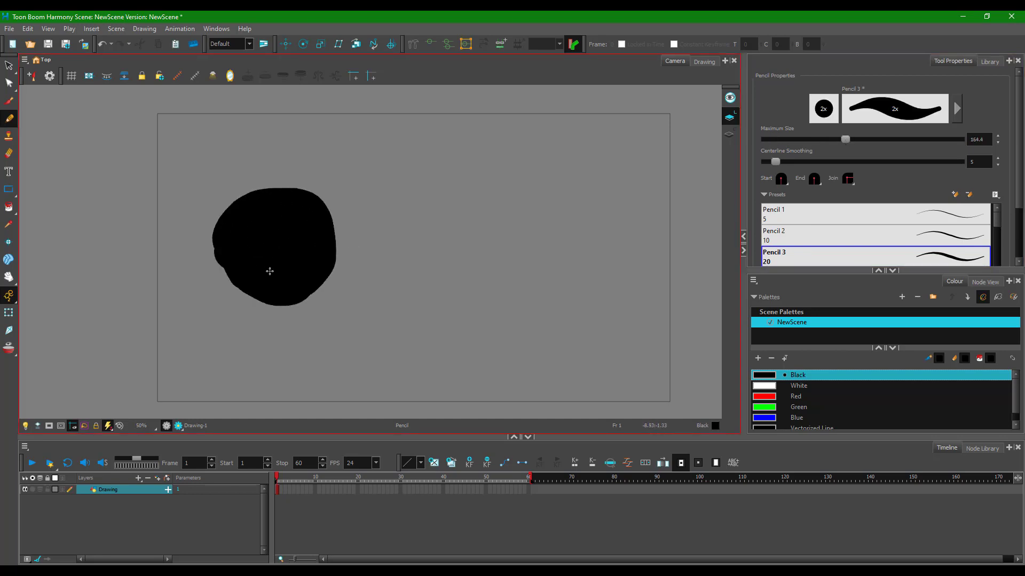
# - Give the pencil a Charcoal texture and draw a looping stroke right of the blob
pyautogui.click(958, 110)
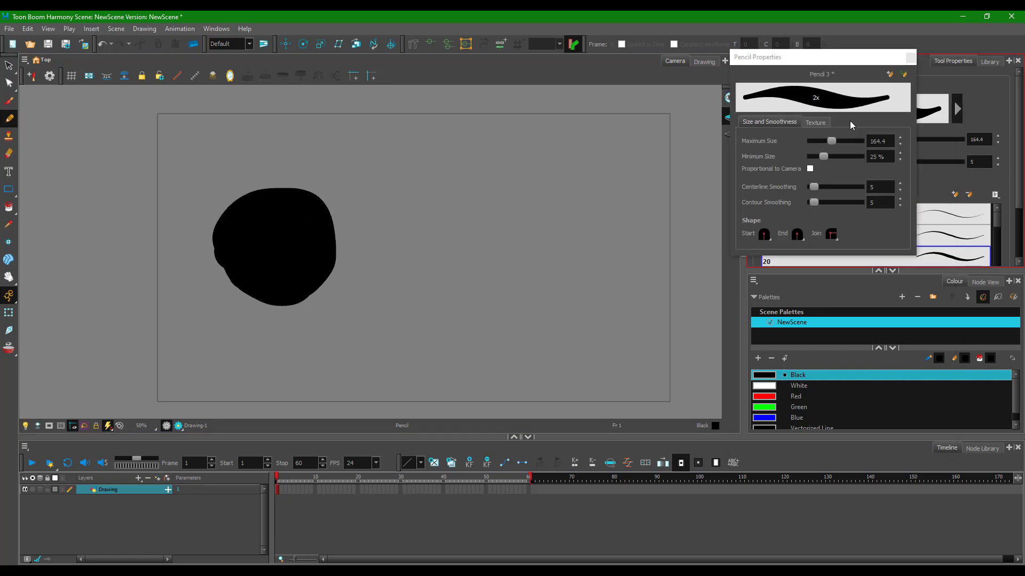
pyautogui.click(823, 124)
pyautogui.click(784, 122)
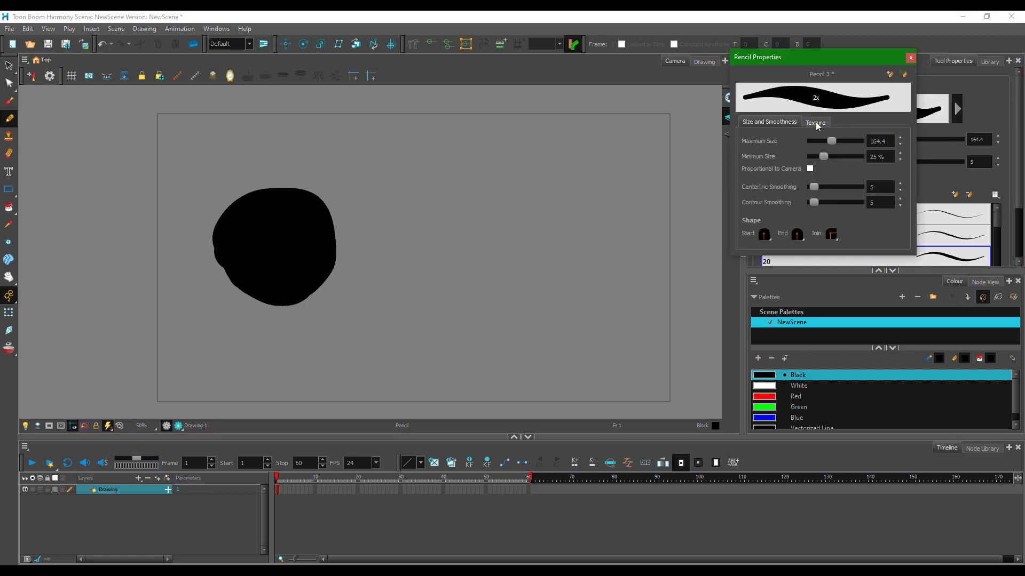
pyautogui.click(815, 122)
pyautogui.click(822, 163)
pyautogui.moveTo(419, 251)
pyautogui.mouseDown()
pyautogui.moveTo(468, 205)
pyautogui.moveTo(413, 274)
pyautogui.moveTo(479, 227)
pyautogui.moveTo(431, 233)
pyautogui.moveTo(443, 252)
pyautogui.mouseUp()
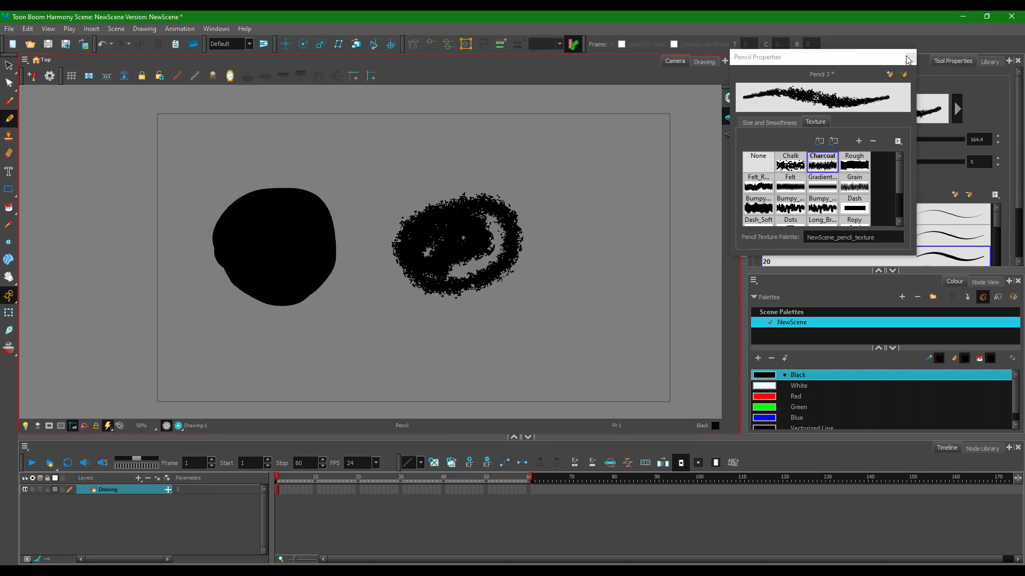
pyautogui.click(906, 61)
pyautogui.click(8, 100)
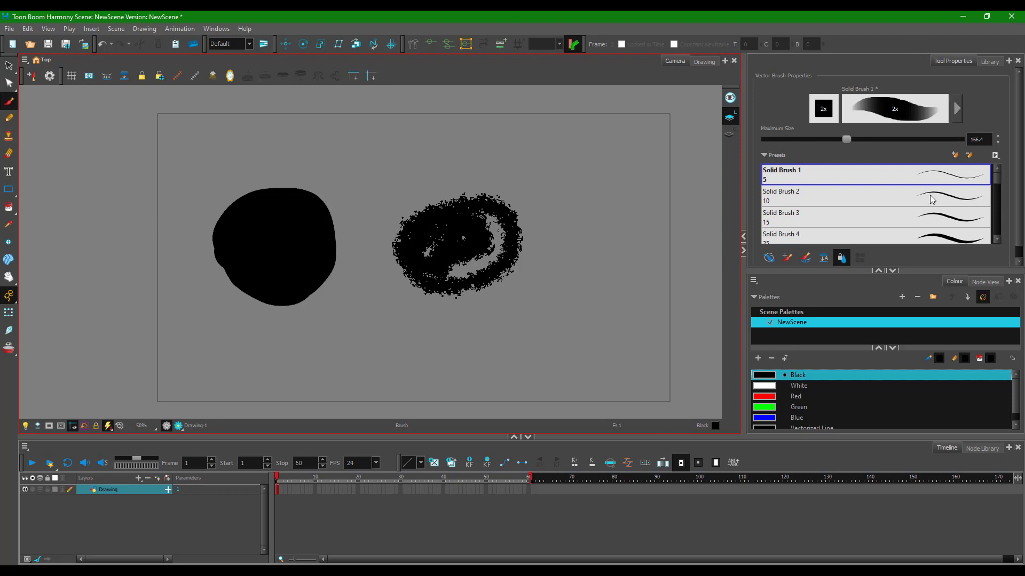
# - Paint a small solid blob at lower left with Solid Brush 1 at size 56.8
pyautogui.click(860, 167)
pyautogui.click(793, 139)
pyautogui.moveTo(264, 395)
pyautogui.mouseDown()
pyautogui.moveTo(293, 378)
pyautogui.moveTo(248, 389)
pyautogui.moveTo(260, 404)
pyautogui.moveTo(289, 346)
pyautogui.moveTo(266, 368)
pyautogui.moveTo(286, 347)
pyautogui.moveTo(300, 350)
pyautogui.moveTo(275, 379)
pyautogui.mouseUp()
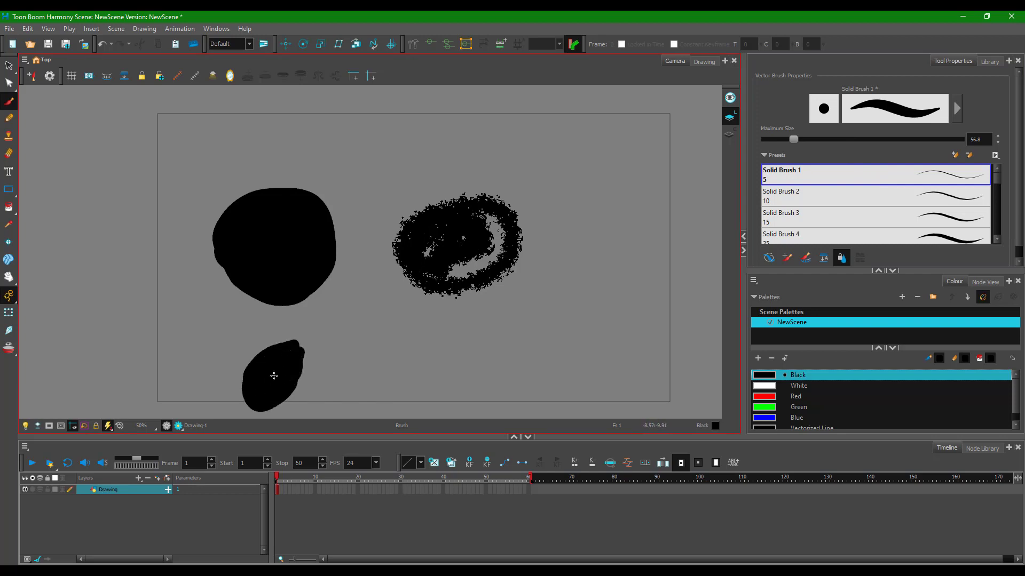
# - Switch the brush to the Textured Vector Brush01 tip and draw a looping scribble at lower right
pyautogui.click(957, 109)
pyautogui.click(747, 123)
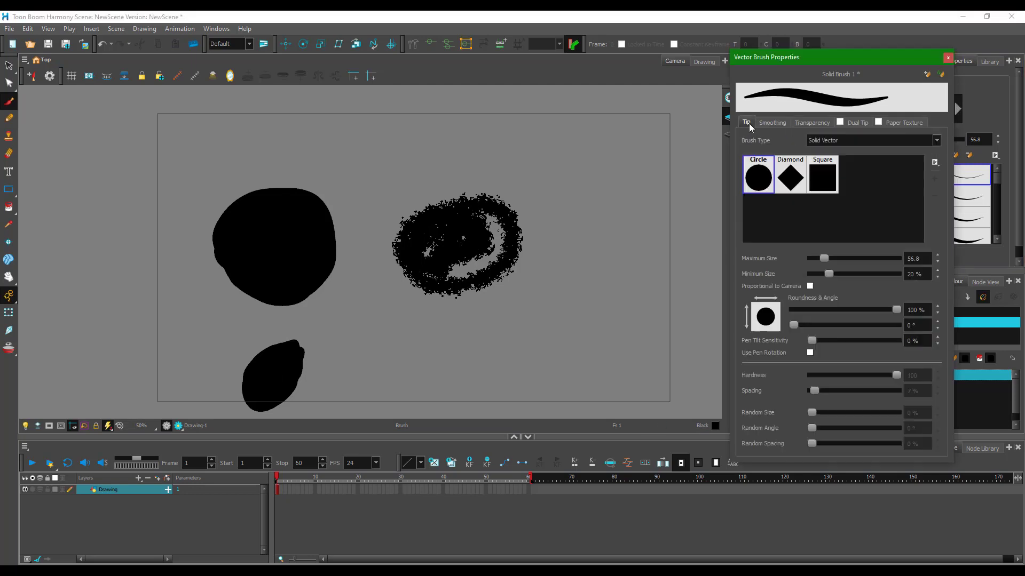
pyautogui.scroll(-5, 834, 186)
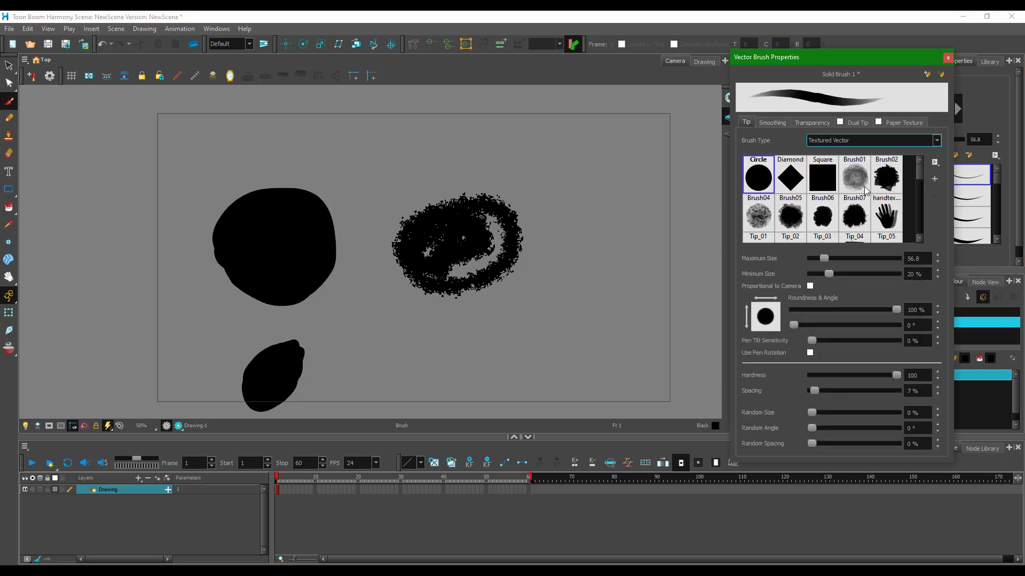
pyautogui.scroll(5, 840, 232)
pyautogui.click(855, 179)
pyautogui.moveTo(435, 384)
pyautogui.mouseDown()
pyautogui.moveTo(456, 332)
pyautogui.moveTo(455, 387)
pyautogui.moveTo(457, 338)
pyautogui.moveTo(432, 345)
pyautogui.moveTo(418, 382)
pyautogui.moveTo(455, 378)
pyautogui.moveTo(449, 394)
pyautogui.moveTo(430, 380)
pyautogui.mouseUp()
pyautogui.scroll(3, 429, 380)
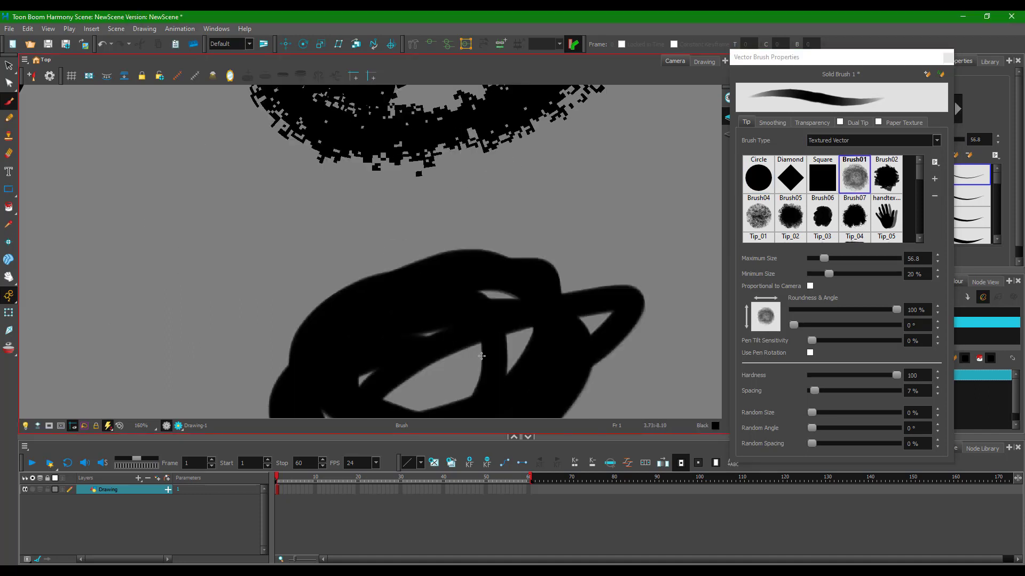
pyautogui.scroll(6, 577, 301)
pyautogui.scroll(-9, 578, 301)
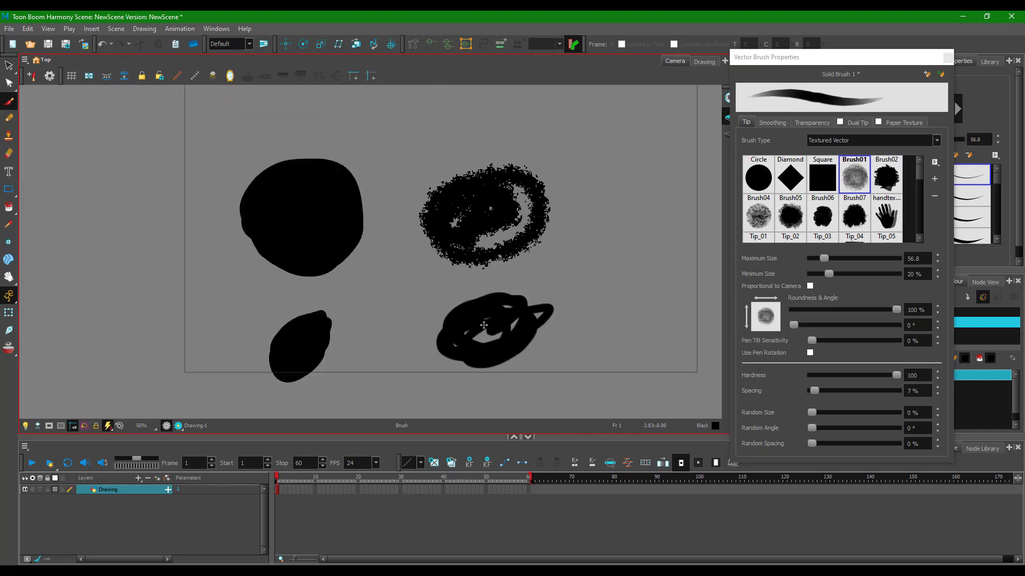
# - Close Vector Brush Properties and zoom in and out over the four black strokes
pyautogui.click(948, 57)
pyautogui.scroll(6, 414, 192)
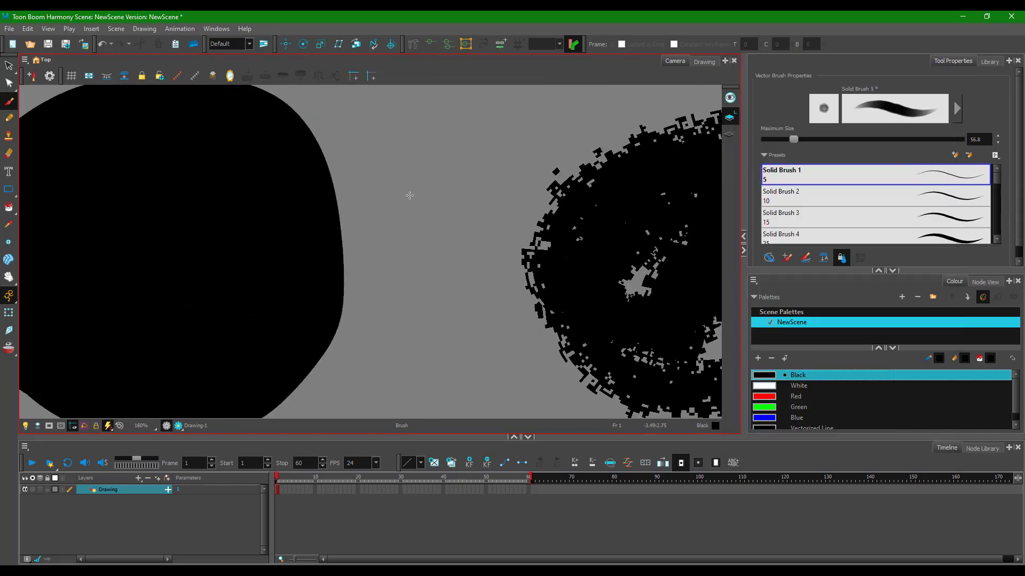
pyautogui.scroll(-8, 440, 219)
pyautogui.scroll(5, 421, 276)
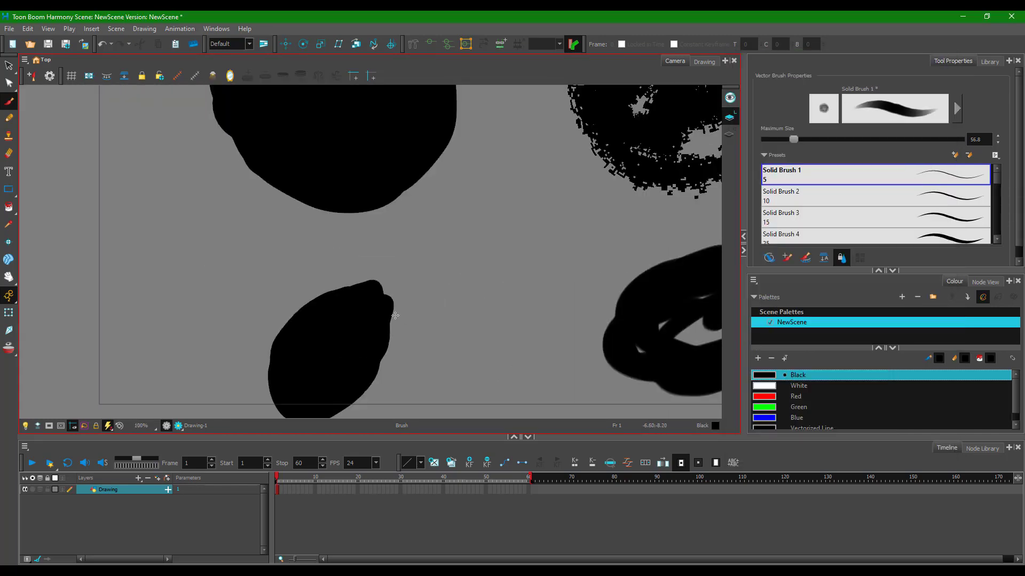
pyautogui.scroll(-4, 396, 320)
pyautogui.scroll(6, 586, 167)
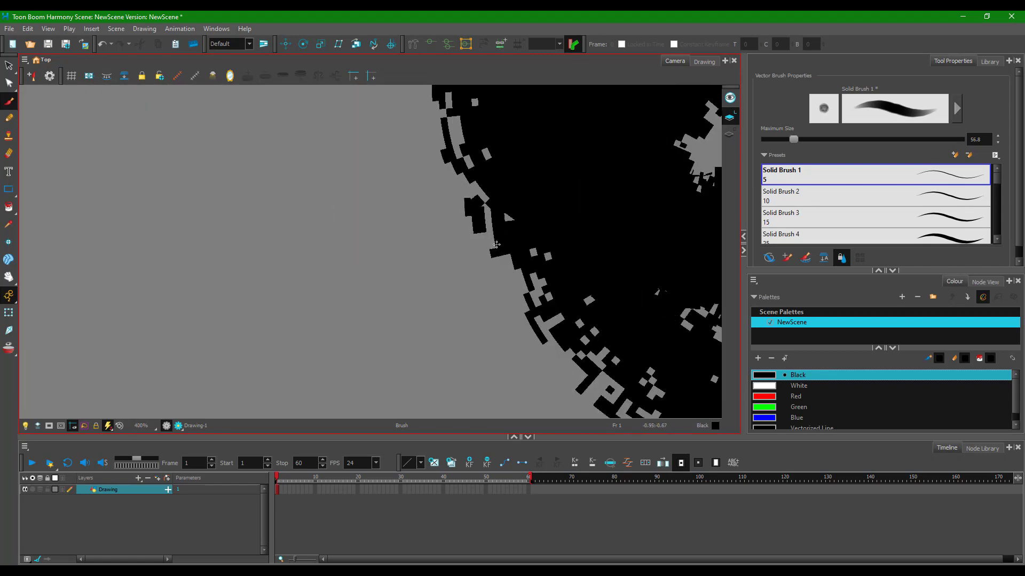
pyautogui.scroll(-5, 550, 312)
pyautogui.scroll(6, 551, 311)
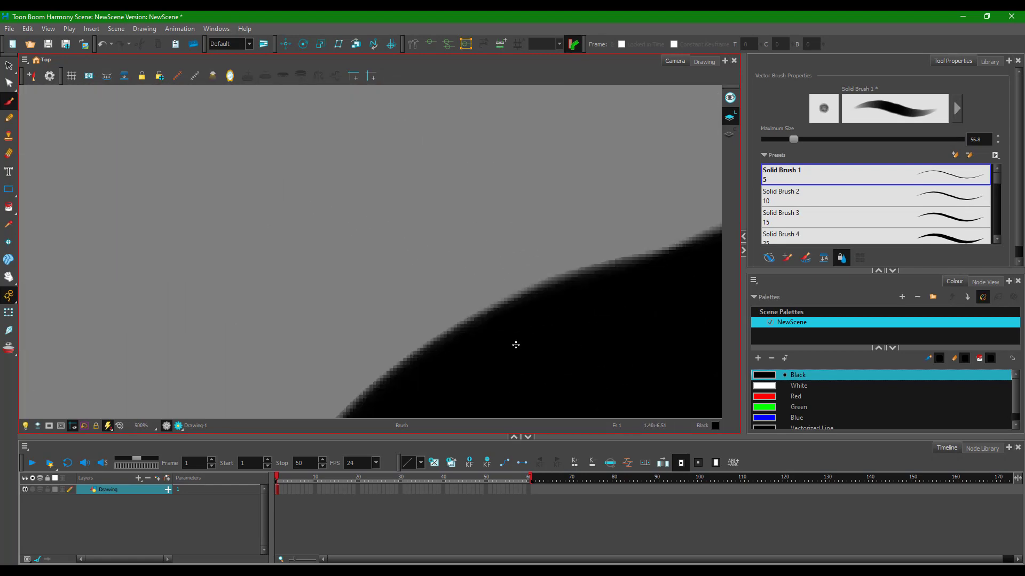
pyautogui.scroll(-8, 515, 343)
pyautogui.scroll(3, 517, 327)
pyautogui.scroll(1, 517, 328)
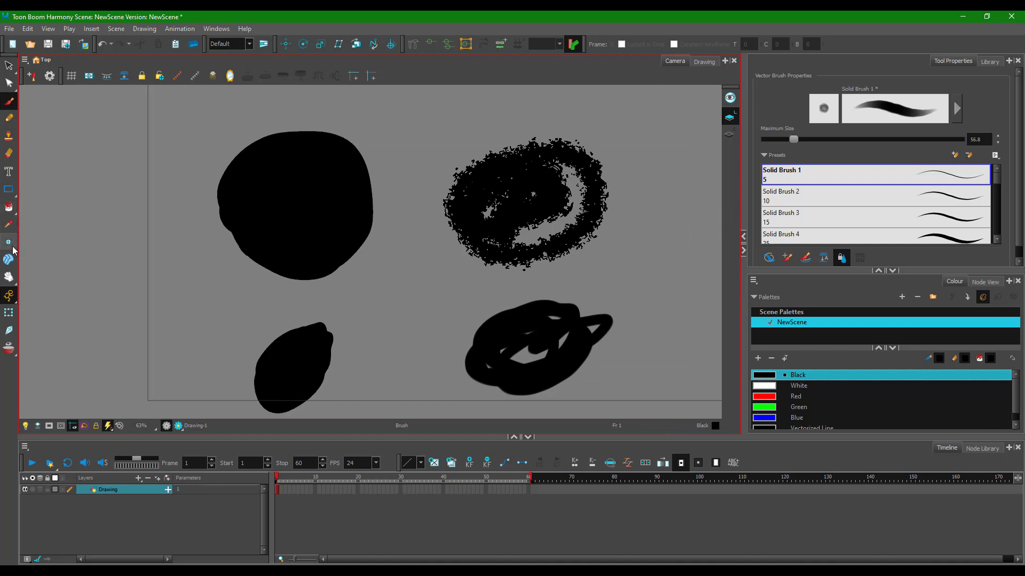
# - Select the Eraser preset and enlarge its maximum size to 74.4
pyautogui.click(9, 208)
pyautogui.click(9, 154)
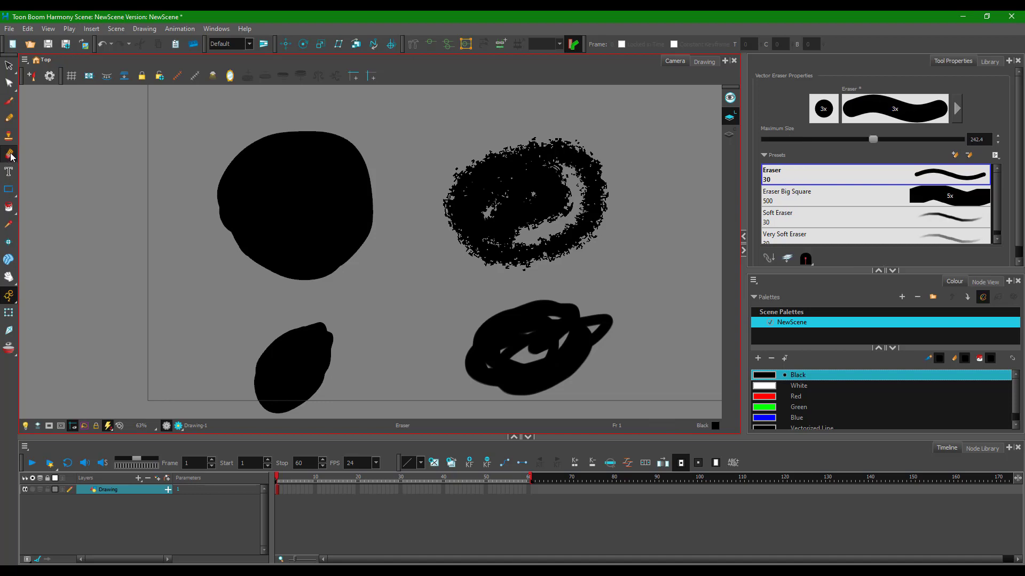
pyautogui.click(796, 177)
pyautogui.moveTo(780, 139); pyautogui.dragTo(802, 140)
# - Erase notches and chunks from the upper-left blob, leaving a round lobe
pyautogui.moveTo(361, 136)
pyautogui.mouseDown()
pyautogui.moveTo(344, 151)
pyautogui.moveTo(340, 180)
pyautogui.moveTo(379, 186)
pyautogui.mouseUp()
pyautogui.moveTo(368, 147)
pyautogui.mouseDown()
pyautogui.moveTo(329, 197)
pyautogui.moveTo(365, 218)
pyautogui.moveTo(385, 181)
pyautogui.mouseUp()
pyautogui.moveTo(326, 160); pyautogui.dragTo(341, 240)
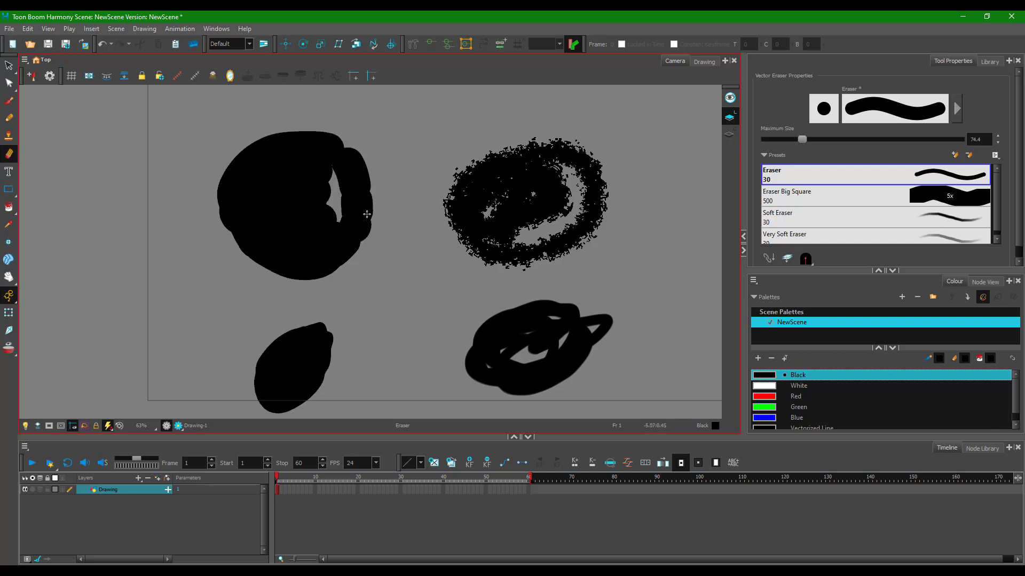
pyautogui.moveTo(322, 186)
pyautogui.mouseDown()
pyautogui.moveTo(265, 200)
pyautogui.moveTo(229, 157)
pyautogui.moveTo(248, 231)
pyautogui.mouseUp()
pyautogui.moveTo(299, 134); pyautogui.dragTo(279, 245)
pyautogui.moveTo(367, 181); pyautogui.dragTo(283, 211)
pyautogui.moveTo(357, 182)
pyautogui.mouseDown()
pyautogui.moveTo(344, 209)
pyautogui.moveTo(408, 209)
pyautogui.moveTo(337, 221)
pyautogui.moveTo(357, 275)
pyautogui.moveTo(329, 222)
pyautogui.moveTo(321, 275)
pyautogui.mouseUp()
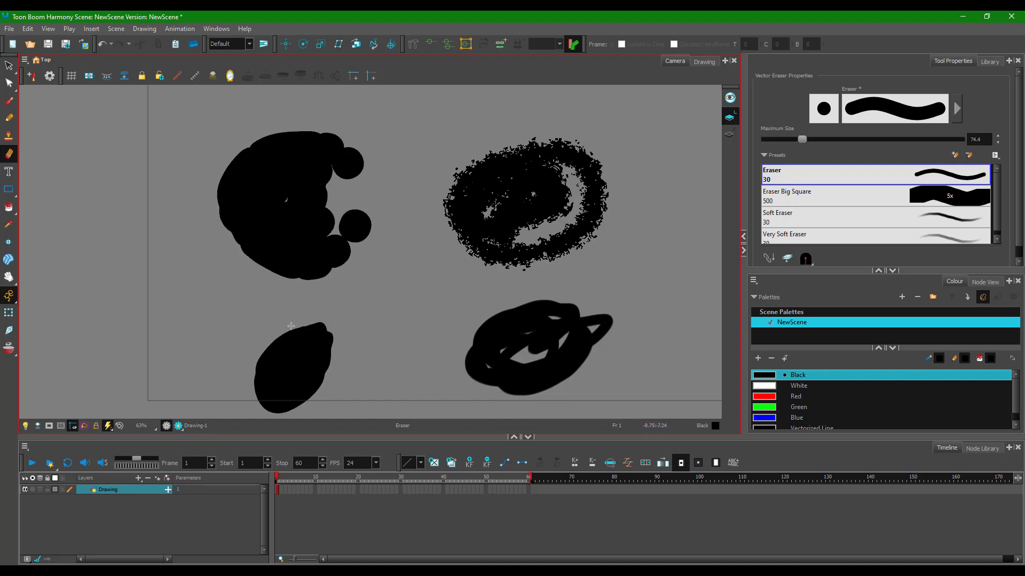
# - Cut a curved gap through the lower-left blob and reshape the upper-left blob's top
pyautogui.moveTo(292, 327)
pyautogui.mouseDown()
pyautogui.moveTo(298, 366)
pyautogui.moveTo(341, 368)
pyautogui.mouseUp()
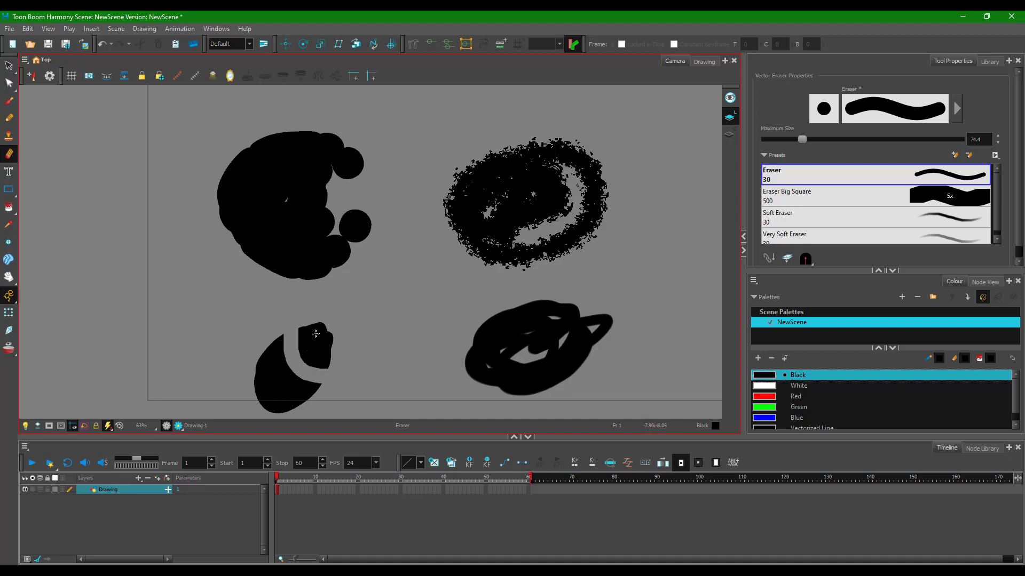
pyautogui.click(313, 144)
pyautogui.moveTo(269, 122)
pyautogui.mouseDown()
pyautogui.moveTo(247, 151)
pyautogui.moveTo(353, 235)
pyautogui.moveTo(335, 195)
pyautogui.mouseUp()
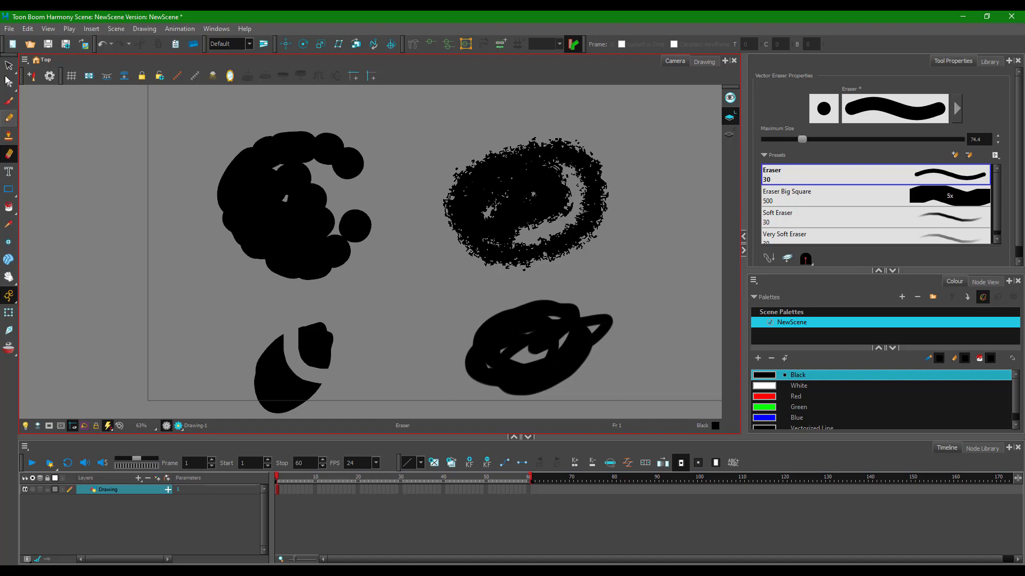
# - Switch back to the Pencil and shrink it to about 53.6
pyautogui.click(8, 118)
pyautogui.click(780, 141)
pyautogui.moveTo(831, 140); pyautogui.dragTo(790, 143)
# - Draw a thin horizontal line with Pencil 1 at size 5, then switch to the Eraser and zoom in
pyautogui.click(793, 221)
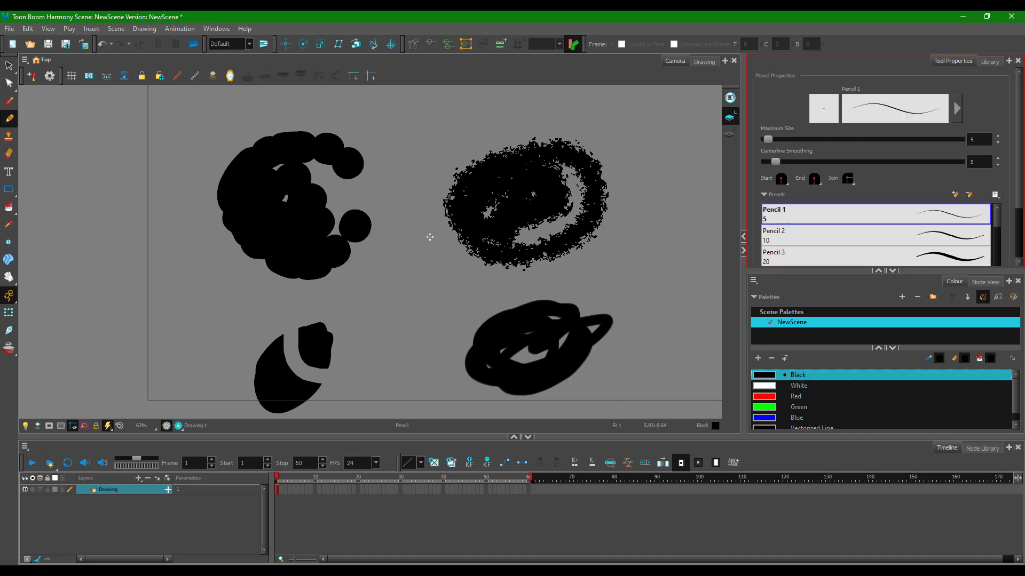
pyautogui.moveTo(195, 295); pyautogui.dragTo(371, 301)
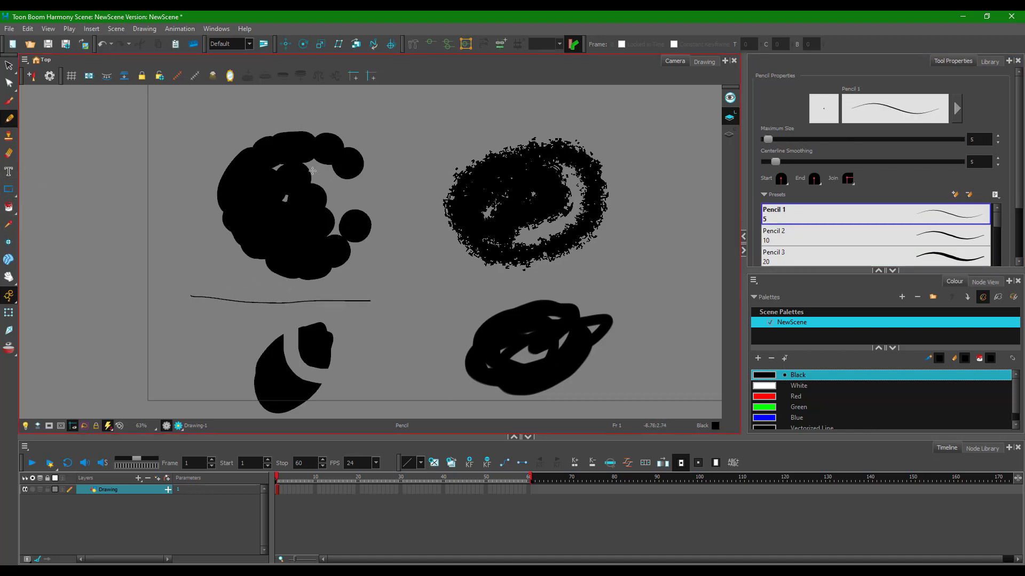
pyautogui.click(9, 155)
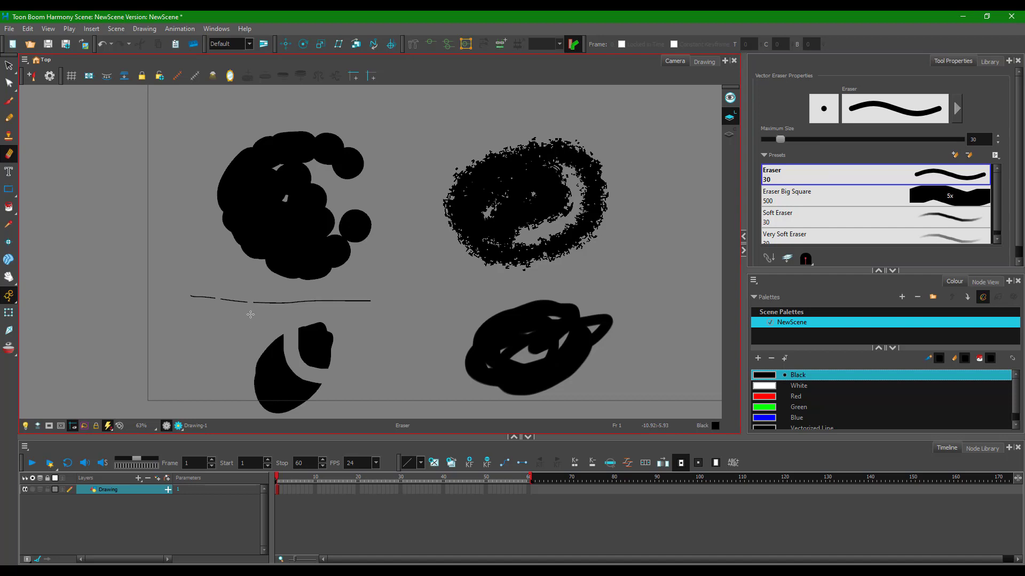
pyautogui.scroll(8, 246, 307)
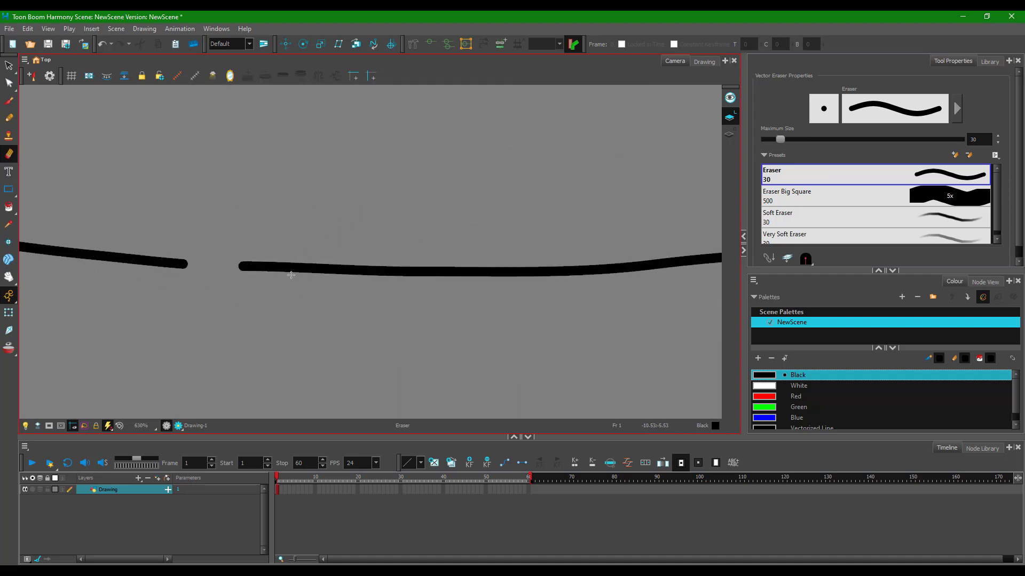
pyautogui.scroll(-5, 294, 272)
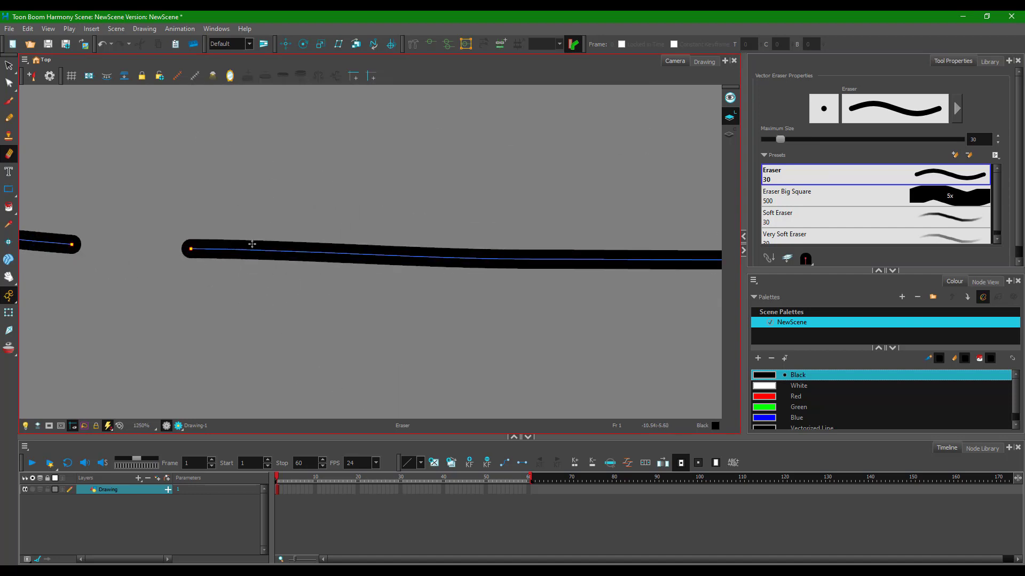
pyautogui.scroll(-4, 299, 273)
pyautogui.scroll(3, 419, 192)
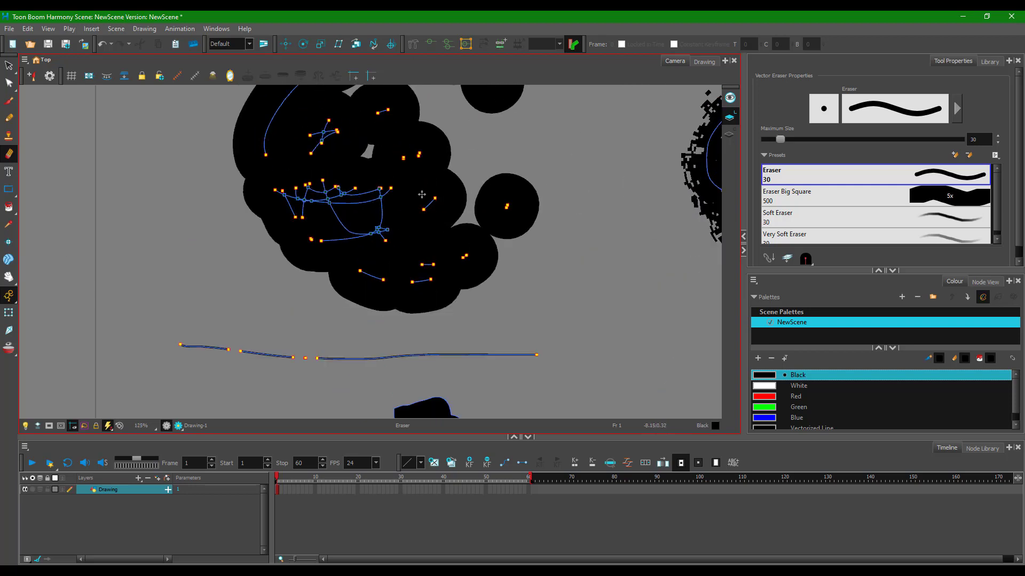
pyautogui.scroll(2, 426, 204)
# - Erase a chunk from the top-left blob and trim the round blob's lower-left edge
pyautogui.moveTo(446, 201); pyautogui.dragTo(412, 222)
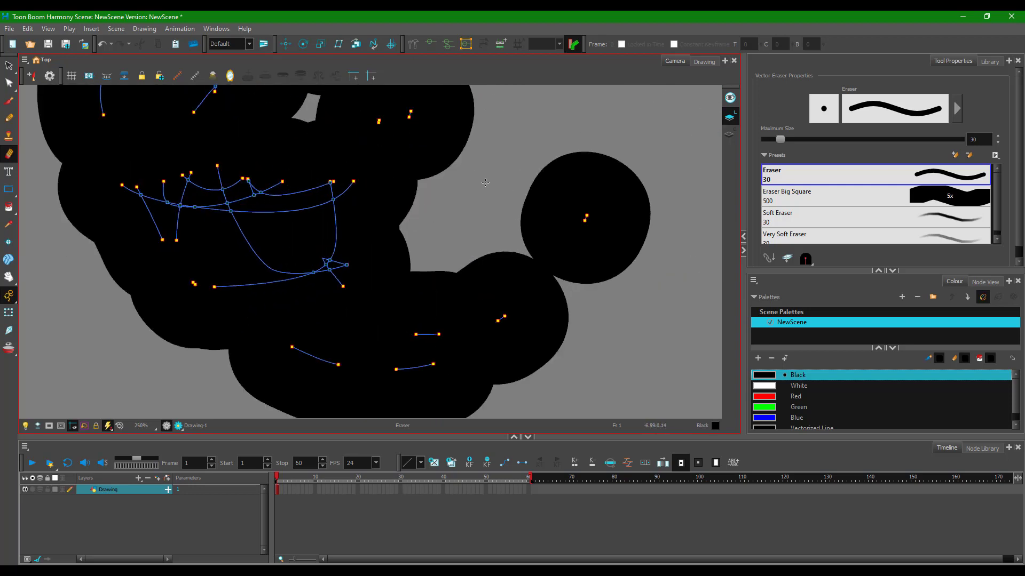
pyautogui.moveTo(531, 240)
pyautogui.mouseDown()
pyautogui.moveTo(544, 257)
pyautogui.moveTo(615, 279)
pyautogui.mouseUp()
pyautogui.scroll(-8, 606, 229)
pyautogui.scroll(2, 640, 230)
pyautogui.scroll(-3, 694, 232)
pyautogui.scroll(6, 705, 213)
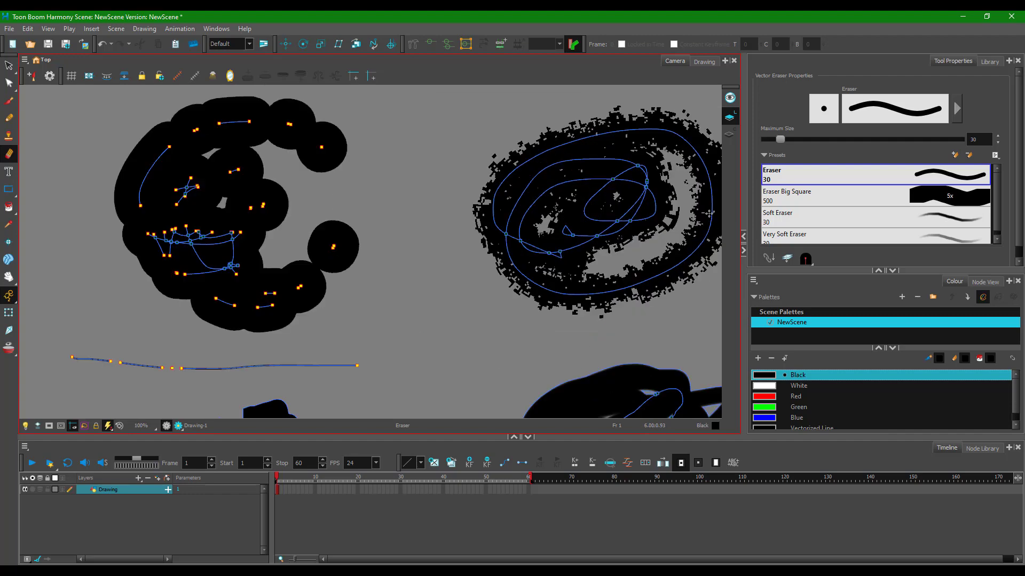
pyautogui.scroll(-2, 707, 220)
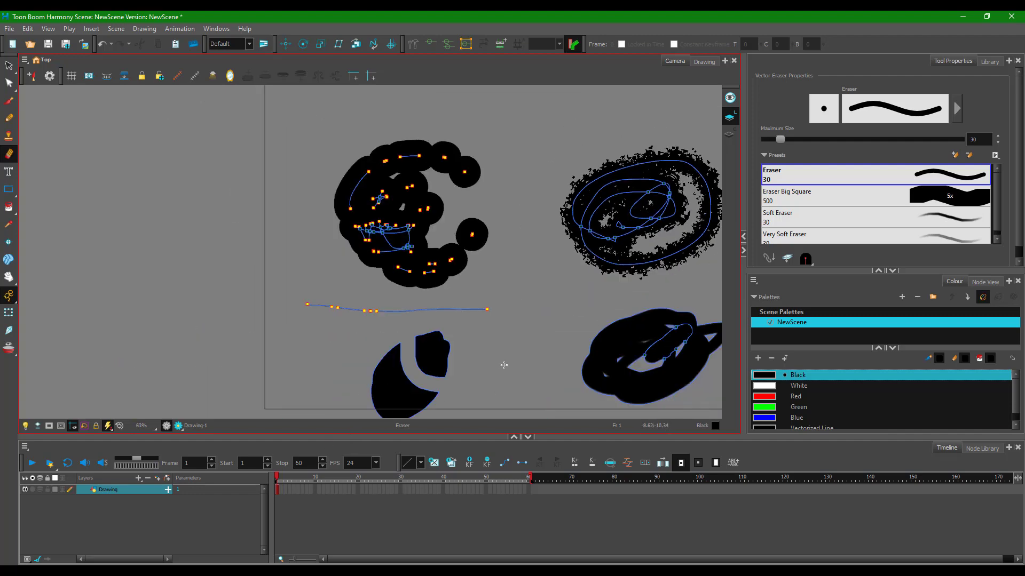
pyautogui.moveTo(519, 307)
pyautogui.mouseDown()
pyautogui.moveTo(432, 268)
pyautogui.moveTo(403, 277)
pyautogui.mouseUp()
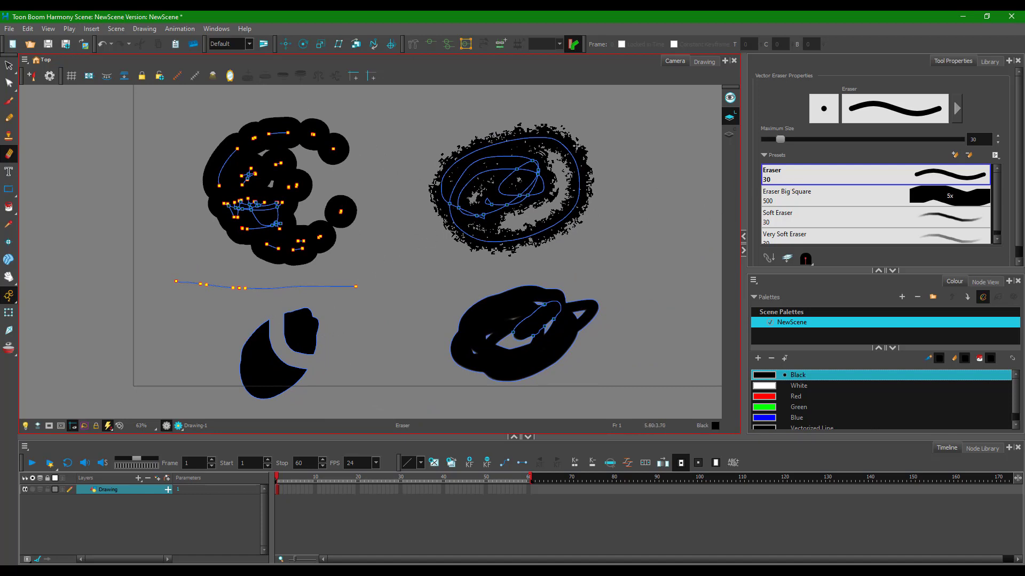
# - Erase part of the spiral's upper-right edge and cut a vertical strip through the bottom-right scribble
pyautogui.moveTo(583, 154)
pyautogui.mouseDown()
pyautogui.moveTo(542, 154)
pyautogui.moveTo(567, 205)
pyautogui.moveTo(560, 140)
pyautogui.moveTo(590, 203)
pyautogui.mouseUp()
pyautogui.scroll(2, 576, 153)
pyautogui.scroll(-3, 590, 203)
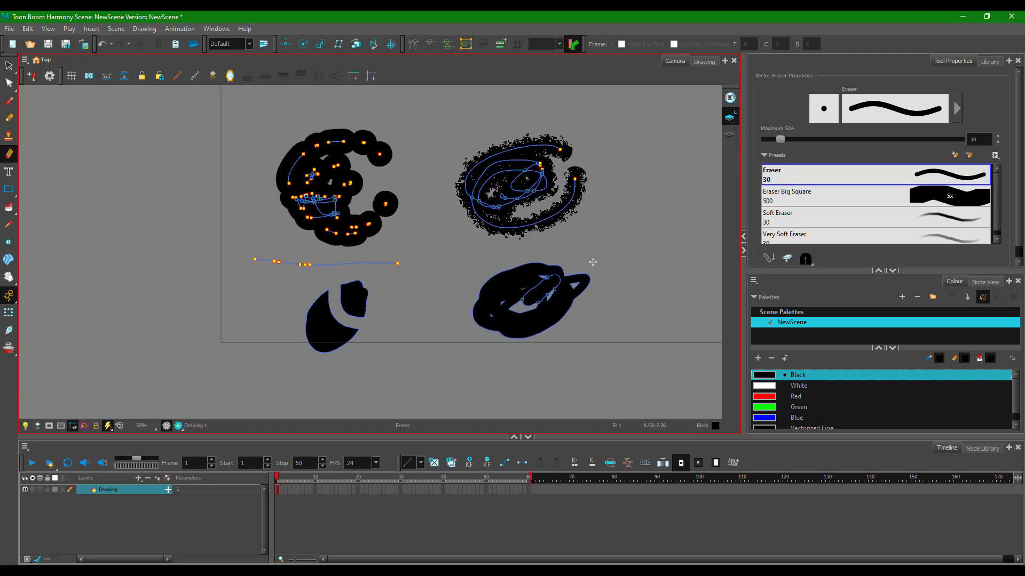
pyautogui.scroll(1, 405, 187)
pyautogui.scroll(-1, 608, 329)
pyautogui.moveTo(601, 319); pyautogui.dragTo(601, 352)
pyautogui.scroll(3, 617, 358)
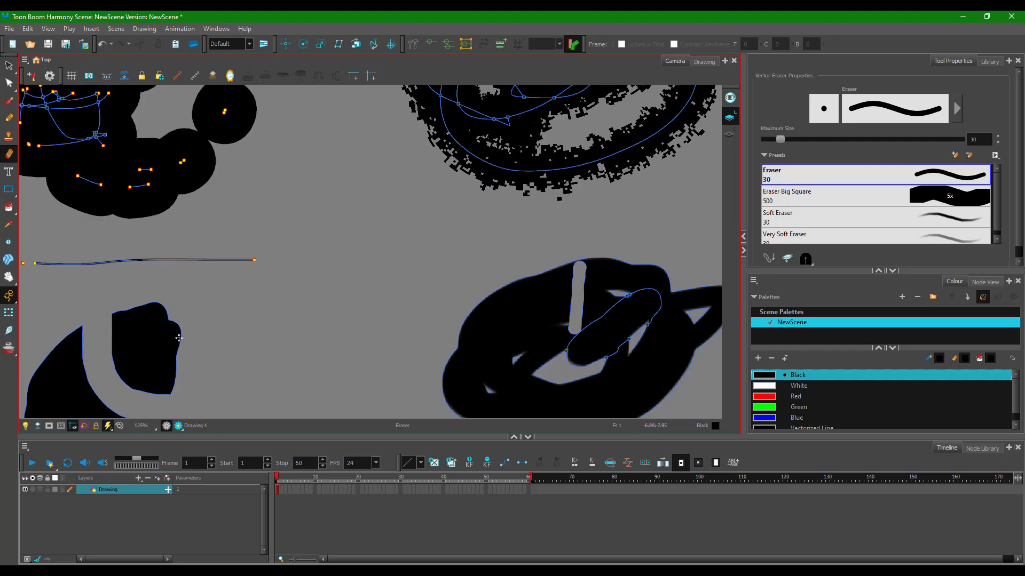
pyautogui.scroll(-2, 179, 339)
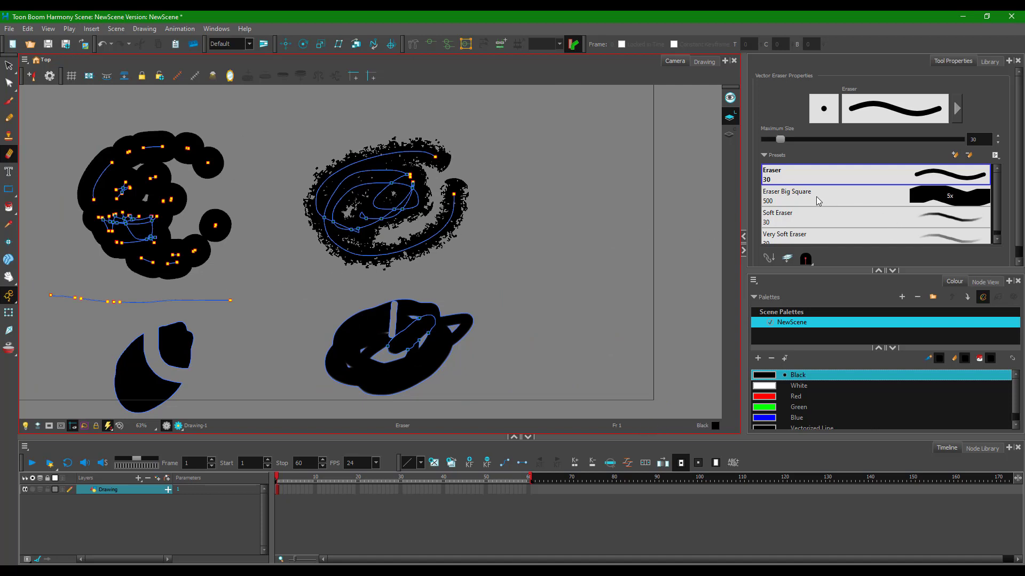
# - Set the Very Soft Eraser to size 48.4 and fade a curved streak into the bottom-right scribble
pyautogui.click(790, 218)
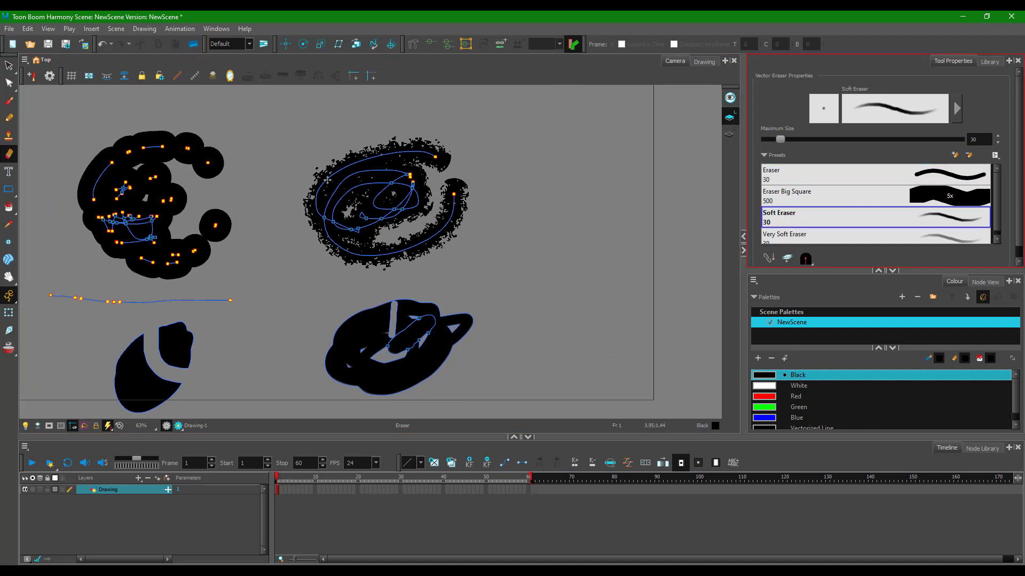
pyautogui.click(816, 235)
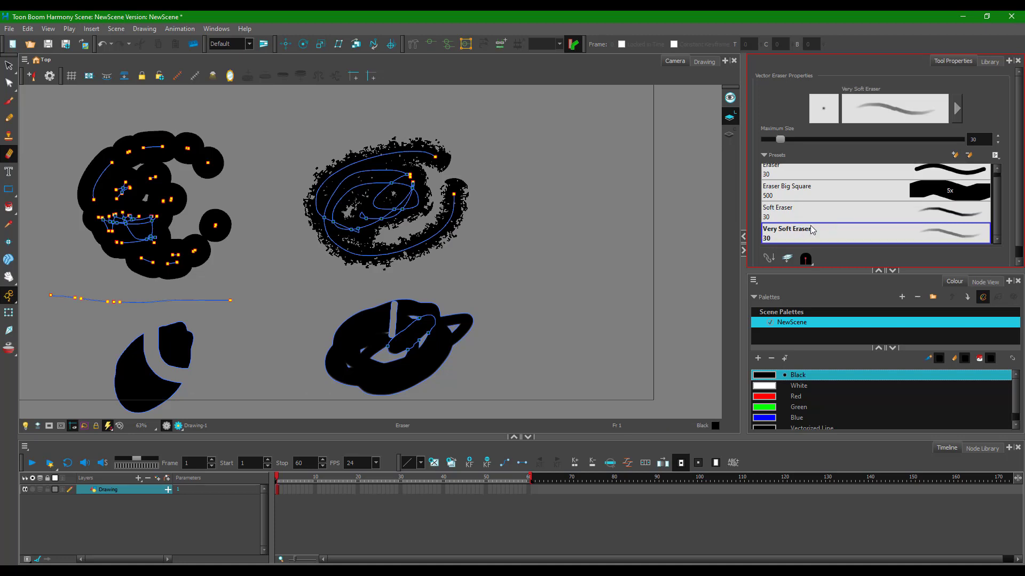
pyautogui.moveTo(774, 142); pyautogui.dragTo(784, 142)
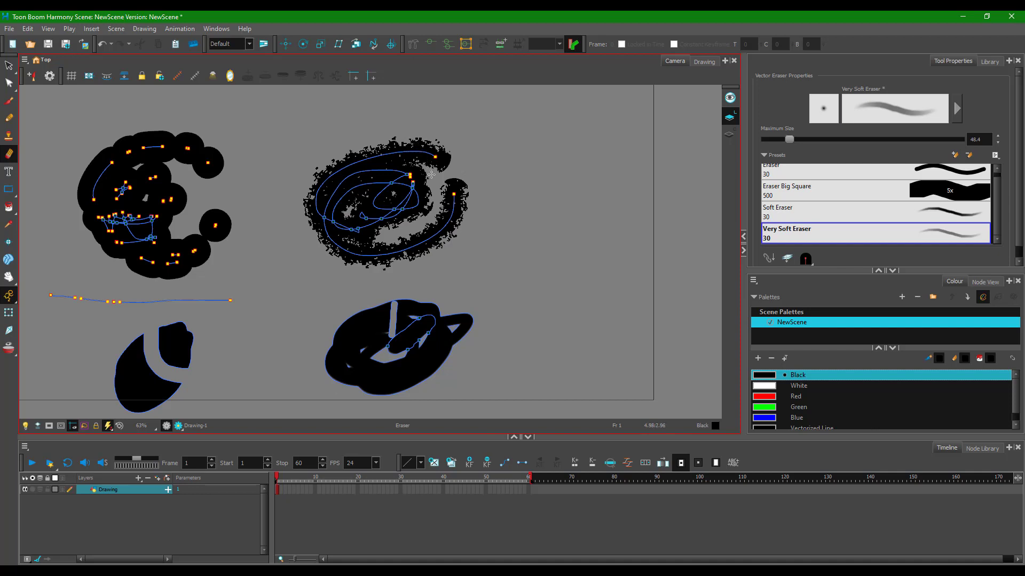
pyautogui.moveTo(367, 325)
pyautogui.mouseDown()
pyautogui.moveTo(336, 349)
pyautogui.moveTo(367, 360)
pyautogui.moveTo(369, 385)
pyautogui.moveTo(359, 349)
pyautogui.moveTo(346, 401)
pyautogui.moveTo(367, 344)
pyautogui.moveTo(357, 366)
pyautogui.moveTo(361, 300)
pyautogui.moveTo(360, 359)
pyautogui.mouseUp()
pyautogui.scroll(5, 361, 352)
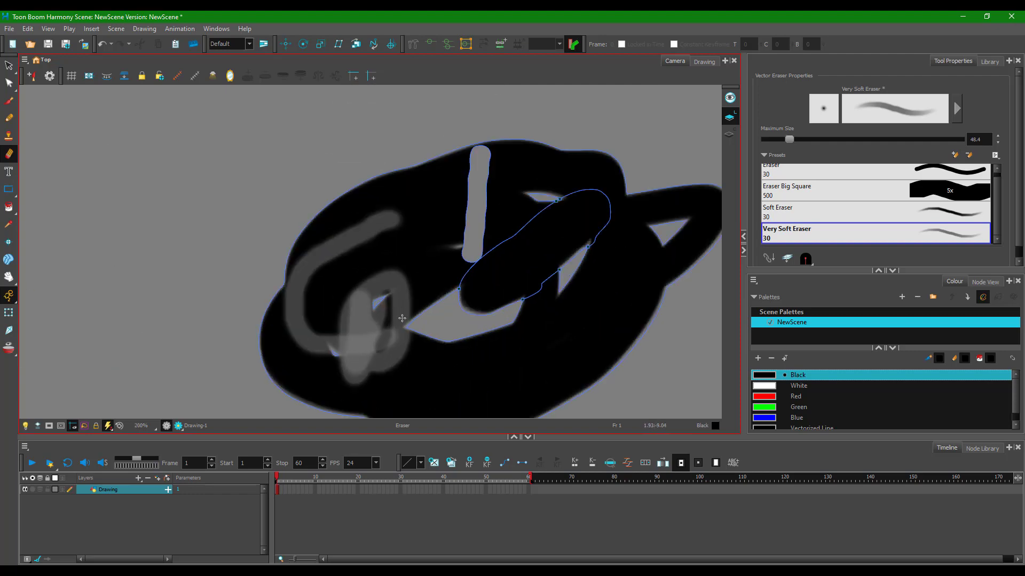
pyautogui.scroll(-5, 396, 319)
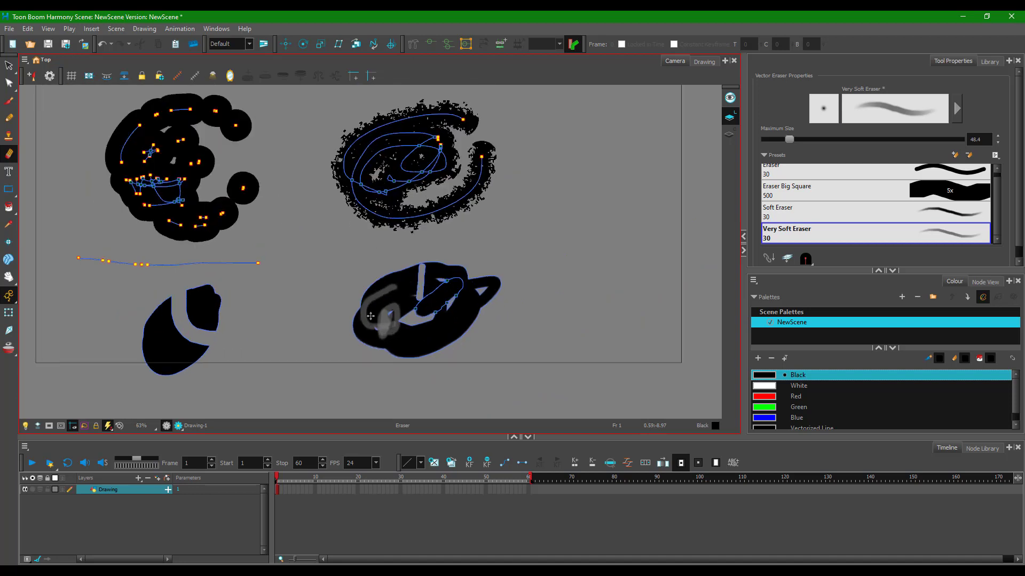
pyautogui.scroll(1, 884, 204)
# - Give the standard Eraser a Diamond tip with maximum size 67.2
pyautogui.click(854, 170)
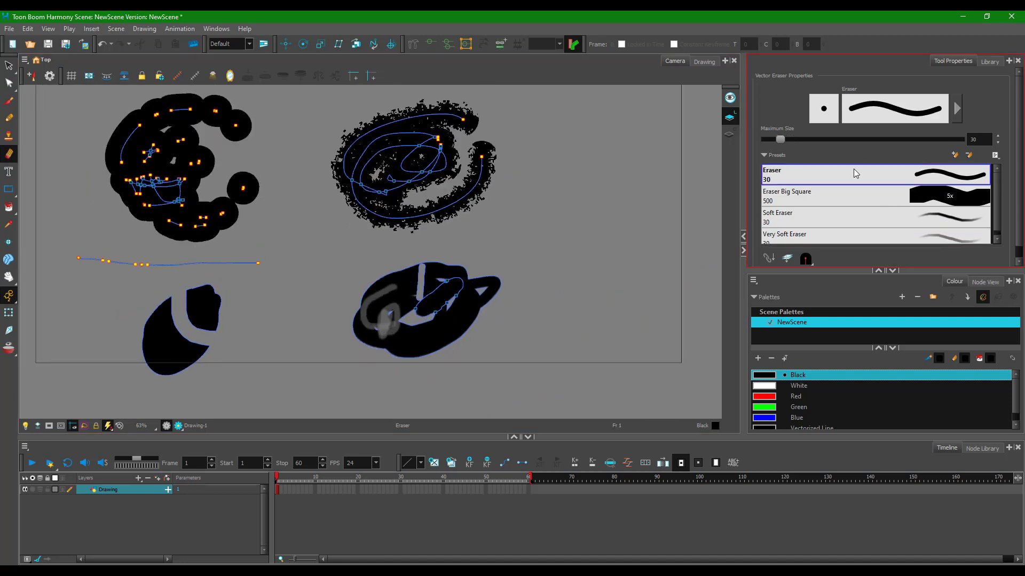
pyautogui.click(958, 108)
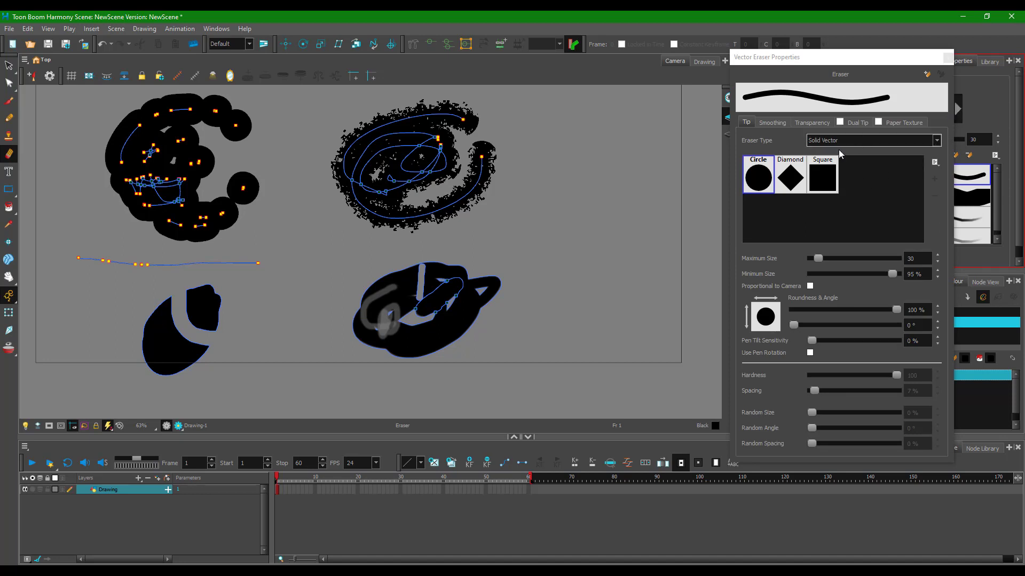
pyautogui.click(788, 184)
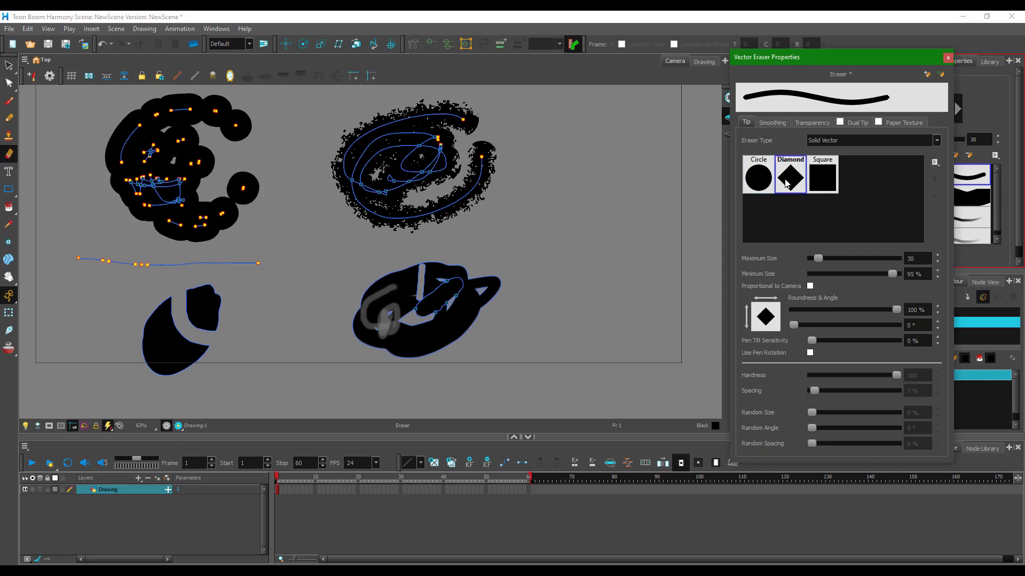
pyautogui.moveTo(819, 259); pyautogui.dragTo(828, 261)
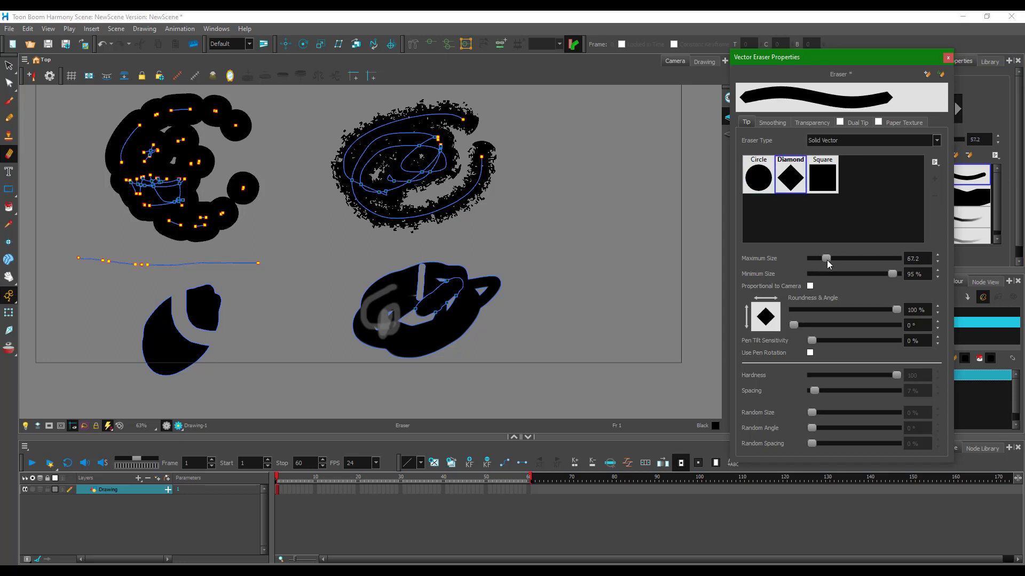
# - Punch diamond-shaped holes into the top-left cluster, lower-left shape and bottom-right scribble
pyautogui.moveTo(263, 186)
pyautogui.mouseDown()
pyautogui.moveTo(238, 198)
pyautogui.moveTo(252, 190)
pyautogui.mouseUp()
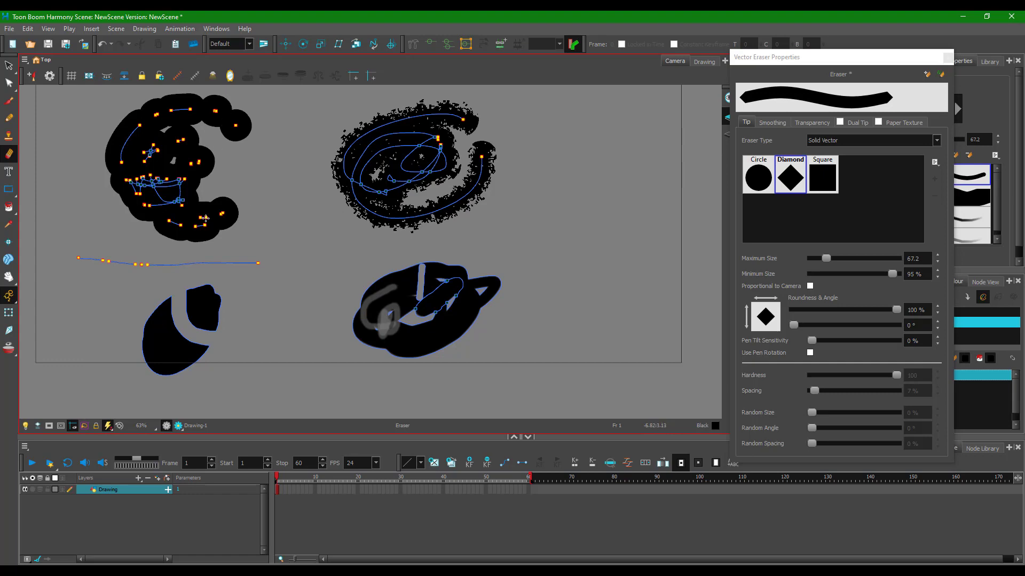
pyautogui.click(159, 345)
pyautogui.scroll(4, 171, 369)
pyautogui.scroll(-4, 147, 310)
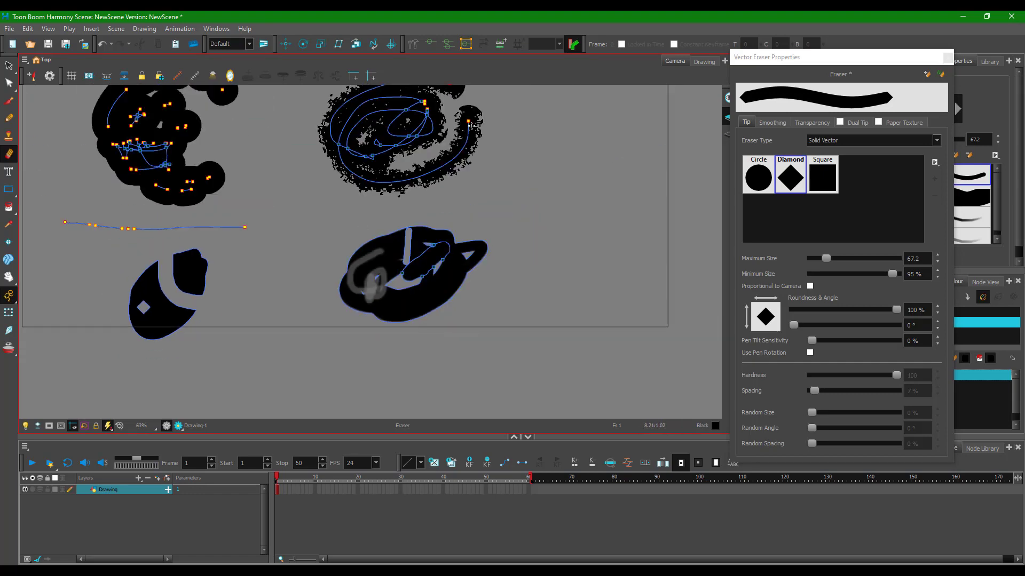
pyautogui.scroll(3, 400, 124)
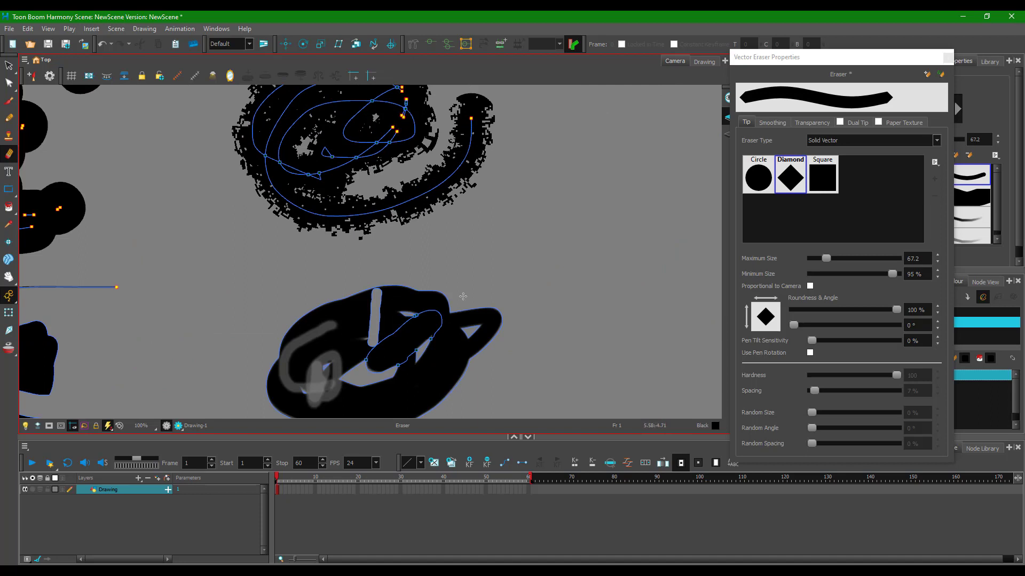
pyautogui.click(449, 362)
pyautogui.click(861, 141)
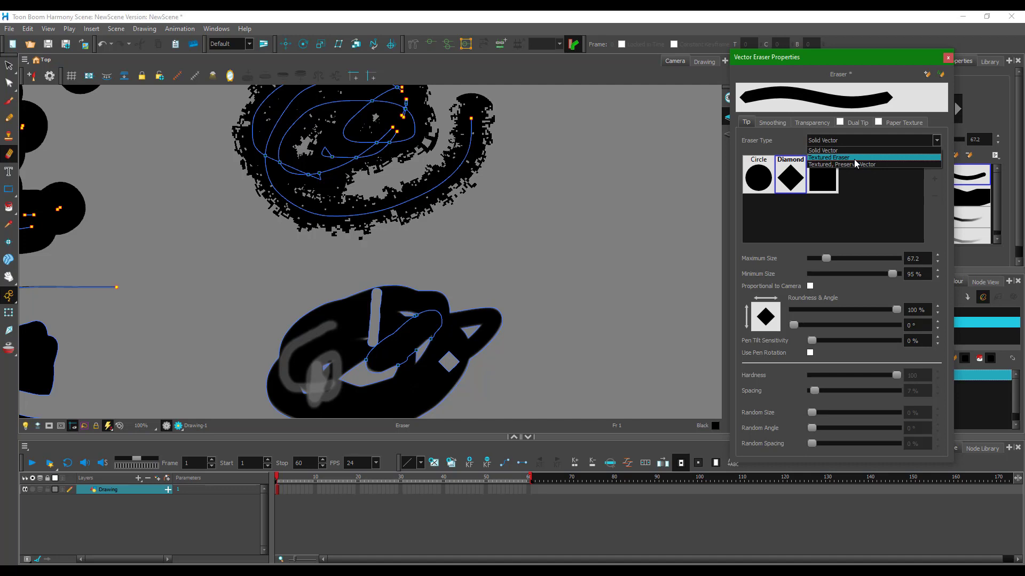
# - Set the eraser type to Textured Eraser with the hand-shaped handtex tip
pyautogui.click(854, 158)
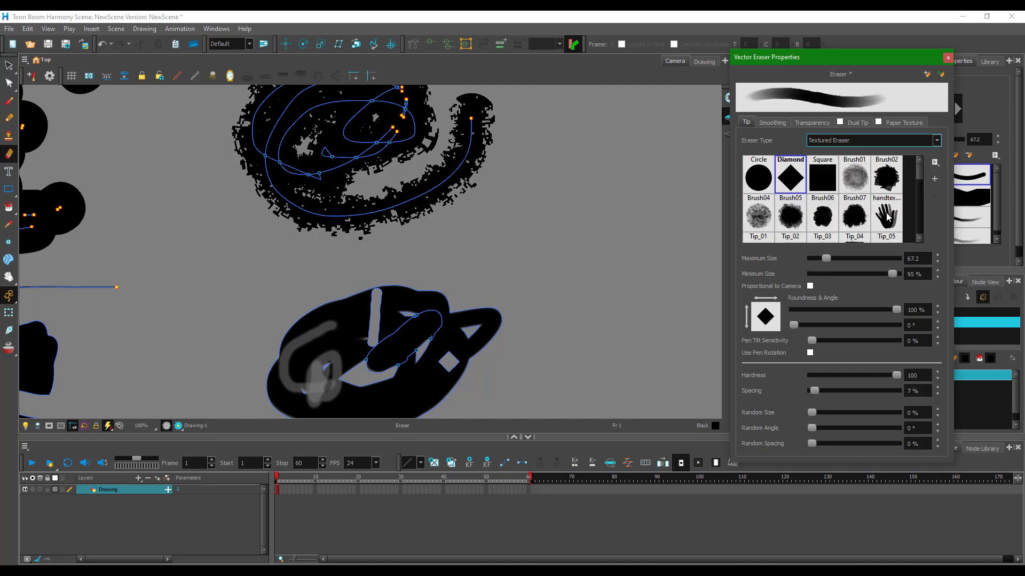
pyautogui.click(887, 216)
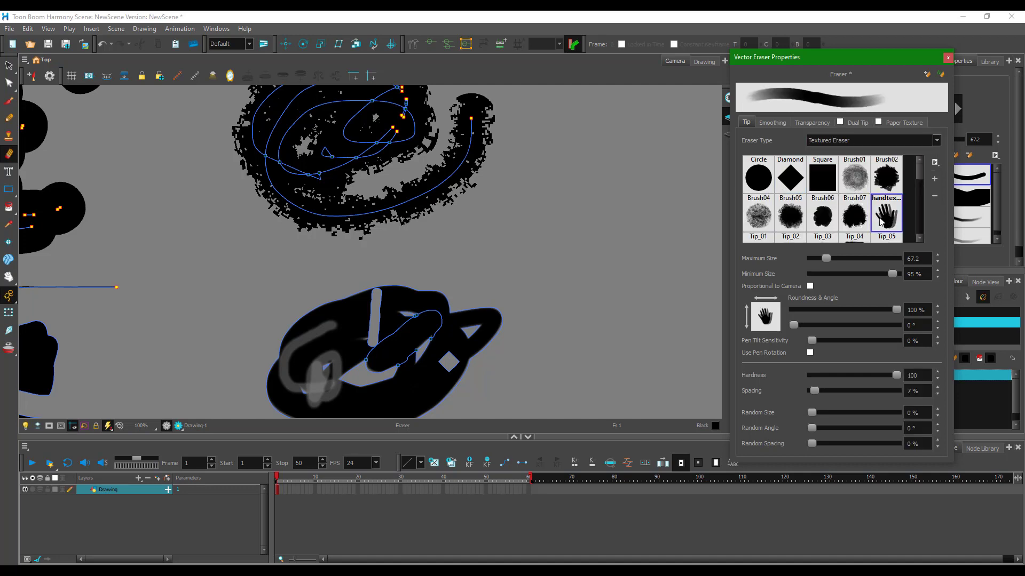
pyautogui.scroll(-3, 198, 259)
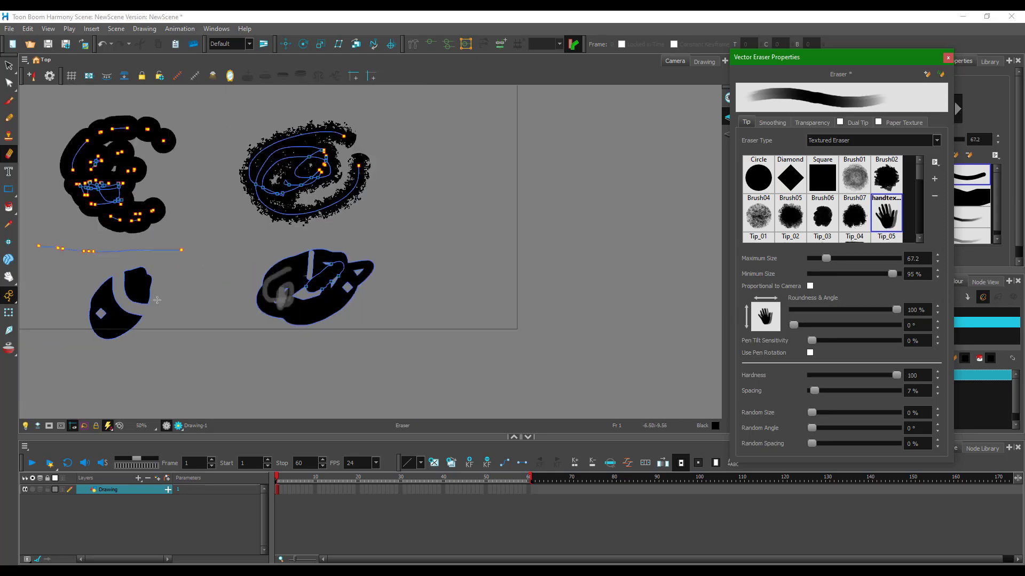
pyautogui.scroll(1, 234, 271)
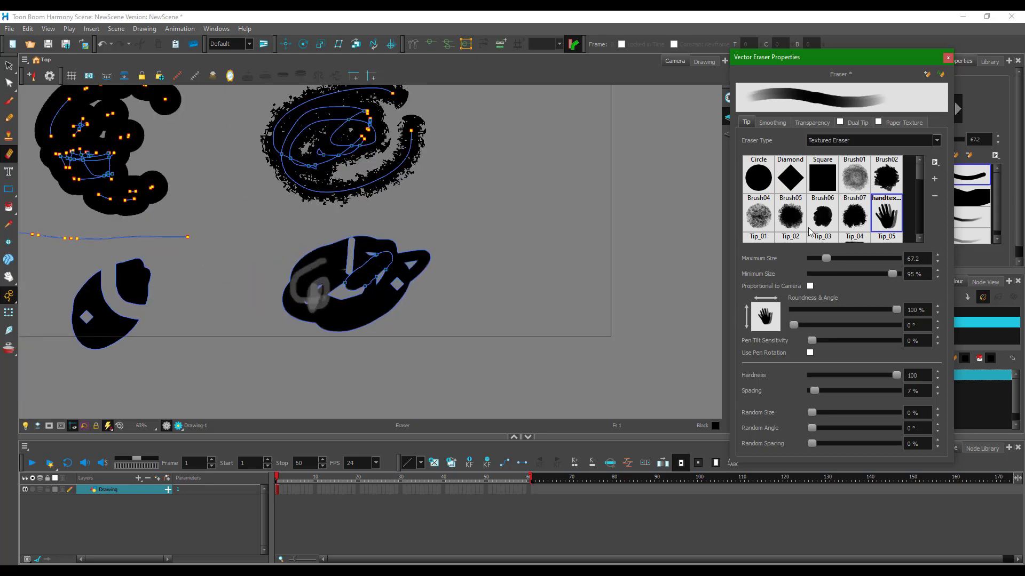
pyautogui.scroll(-3, 142, 263)
pyautogui.scroll(4, 122, 258)
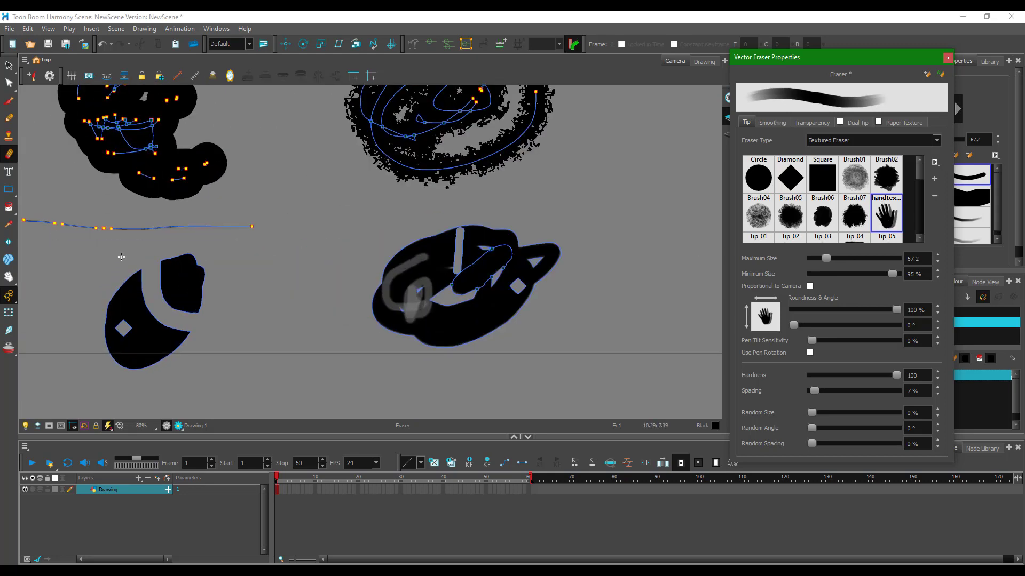
# - Erase a patch and a stroke through the lower-left black shape
pyautogui.click(146, 172)
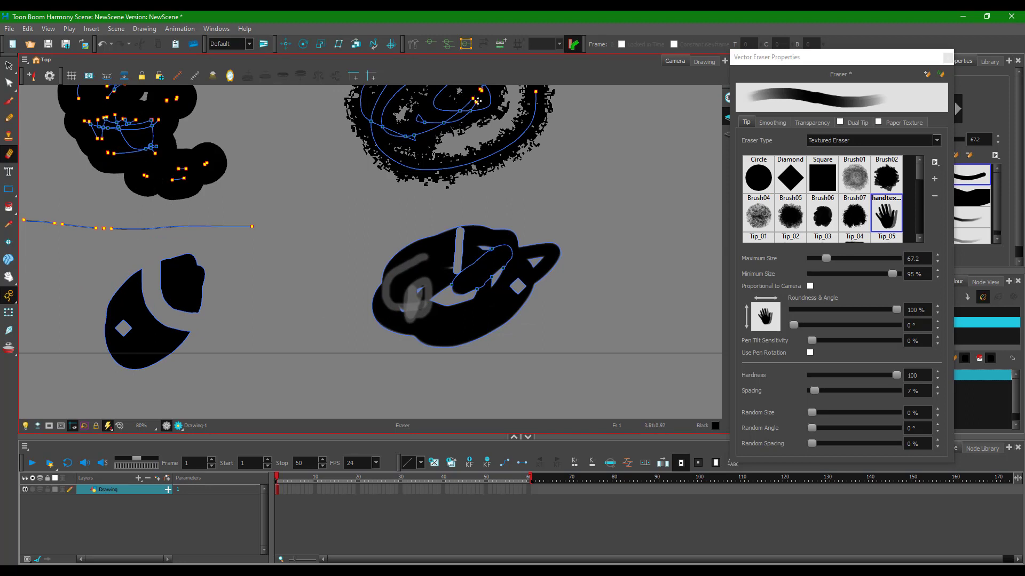
pyautogui.moveTo(136, 348); pyautogui.dragTo(139, 352)
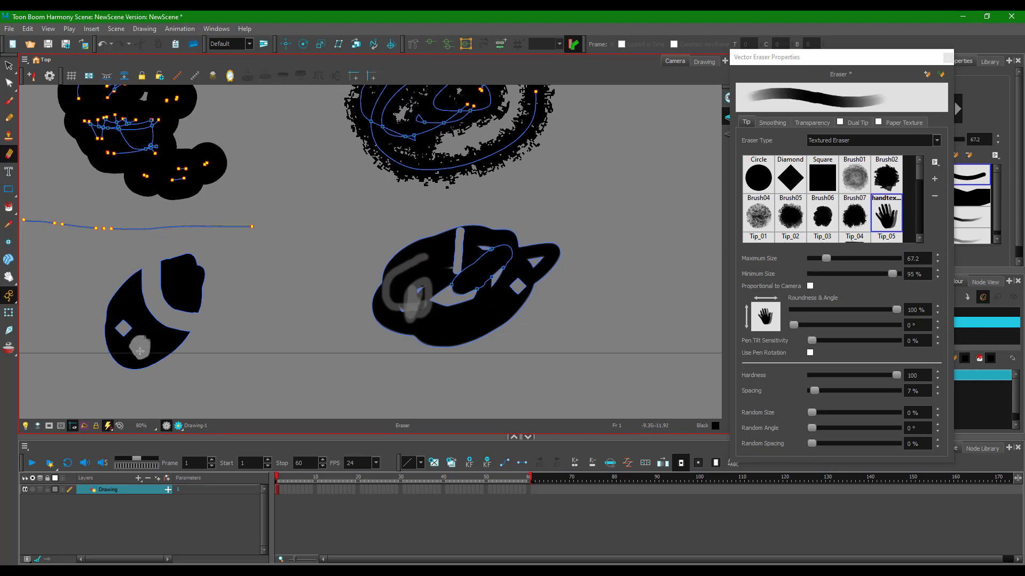
pyautogui.scroll(2, 147, 347)
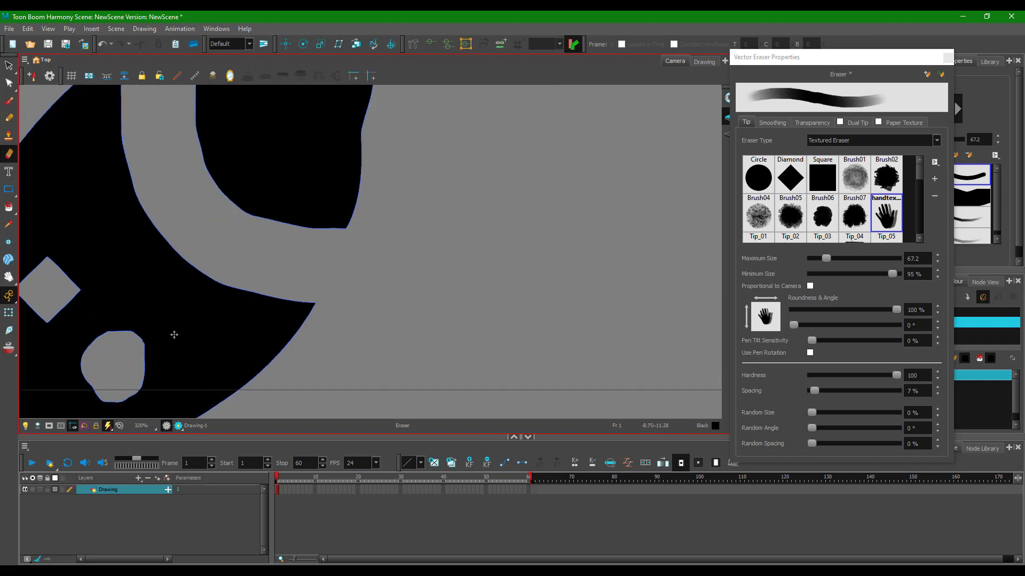
pyautogui.moveTo(161, 292); pyautogui.dragTo(187, 347)
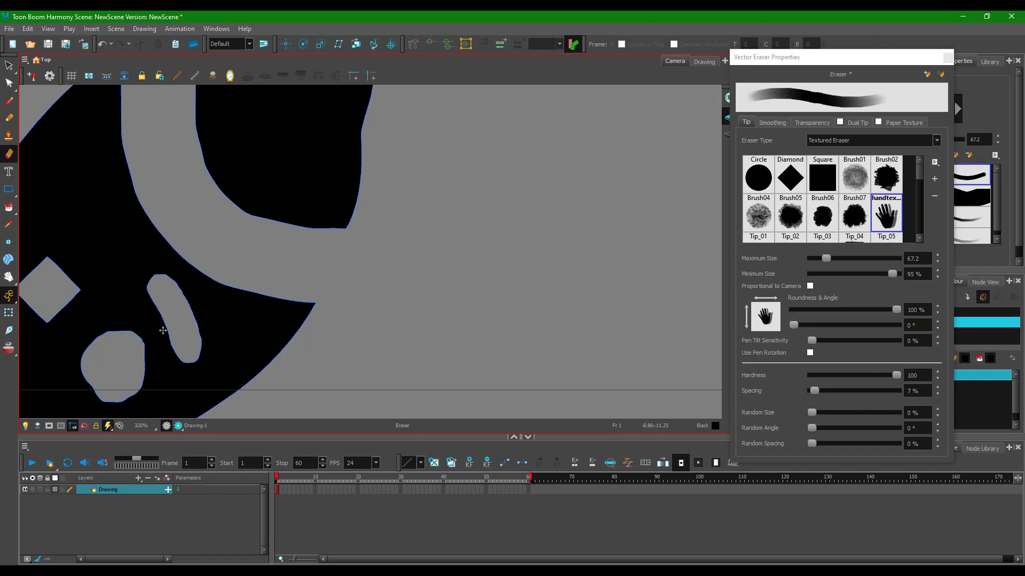
pyautogui.scroll(-7, 656, 243)
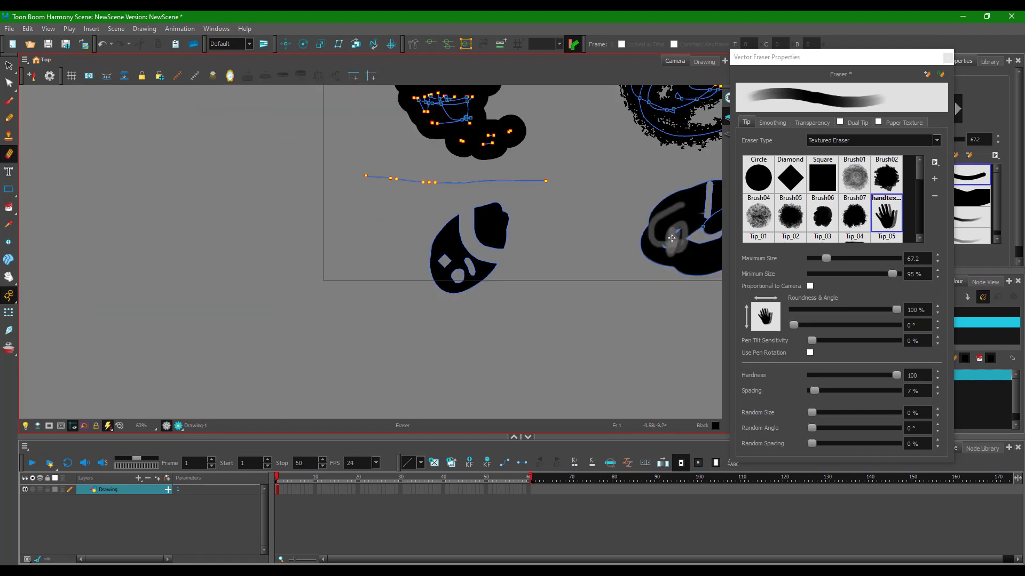
pyautogui.scroll(7, 704, 213)
# - Stamp hand-shaped holes and curved strokes across the lower-right black scribble
pyautogui.click(645, 192)
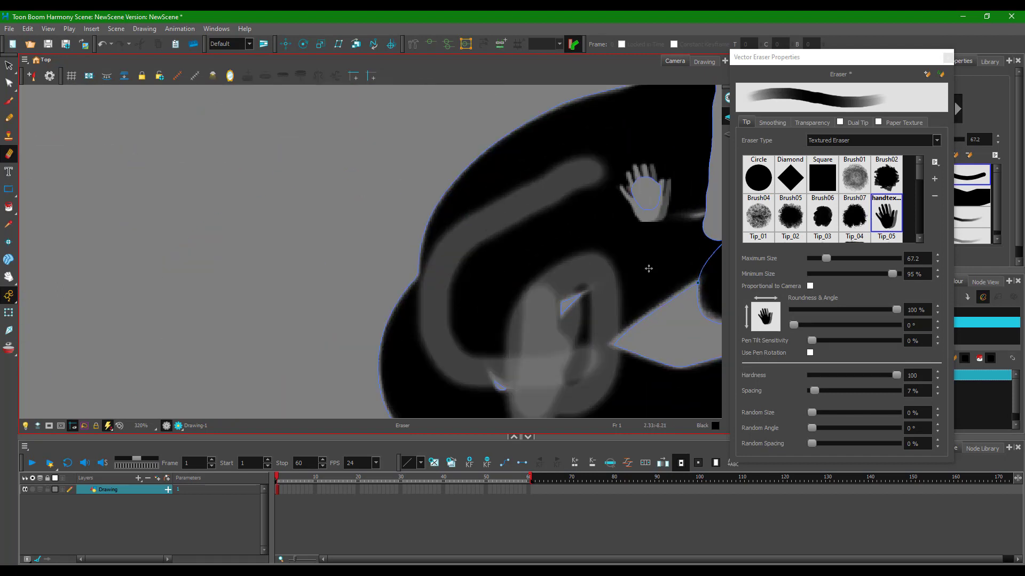
pyautogui.click(648, 268)
pyautogui.moveTo(575, 239)
pyautogui.mouseDown()
pyautogui.moveTo(483, 277)
pyautogui.moveTo(504, 339)
pyautogui.mouseUp()
pyautogui.click(404, 379)
pyautogui.scroll(-7, 404, 382)
pyautogui.scroll(2, 486, 389)
pyautogui.click(374, 360)
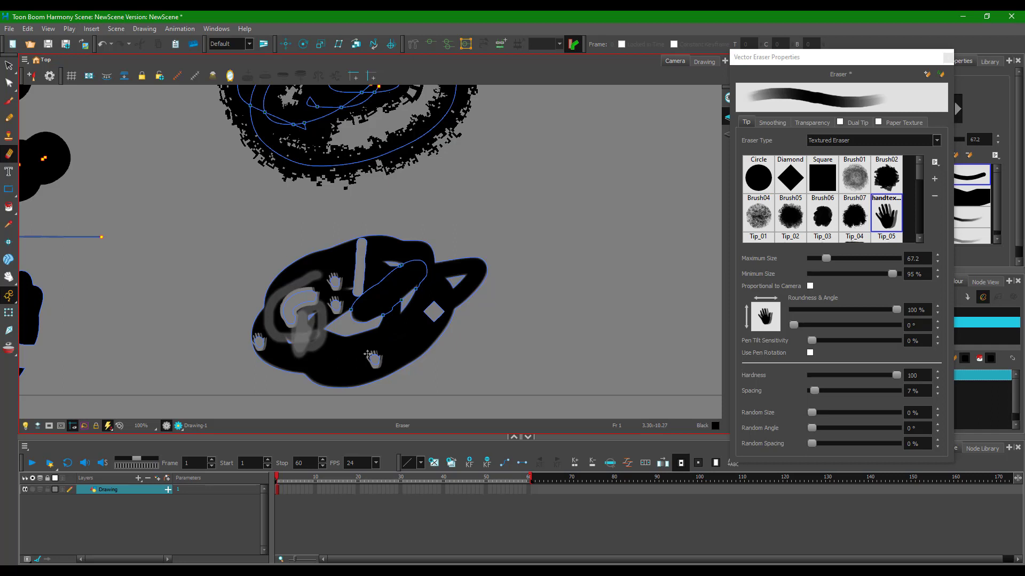
pyautogui.scroll(4, 363, 357)
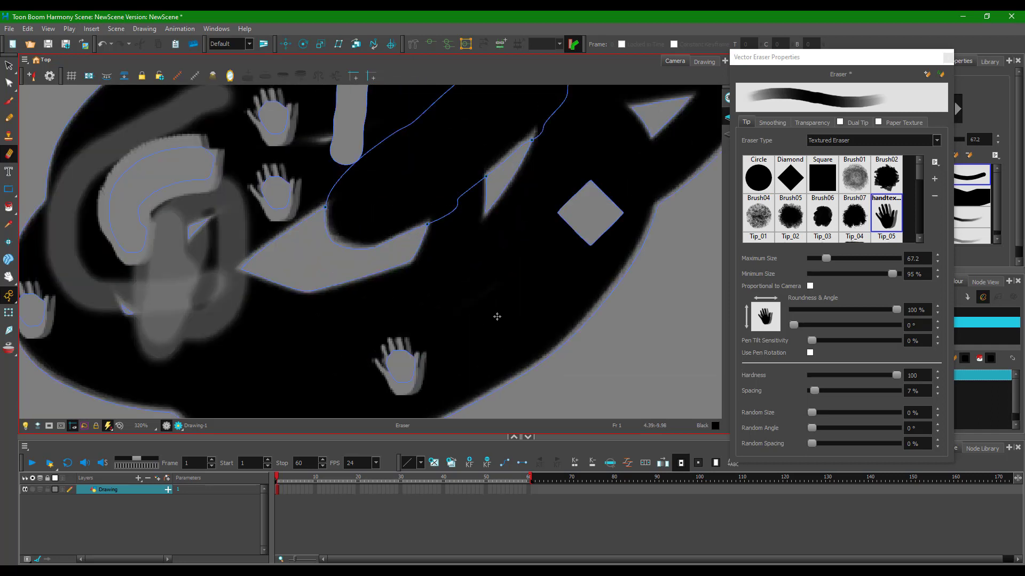
pyautogui.moveTo(480, 283); pyautogui.dragTo(485, 335)
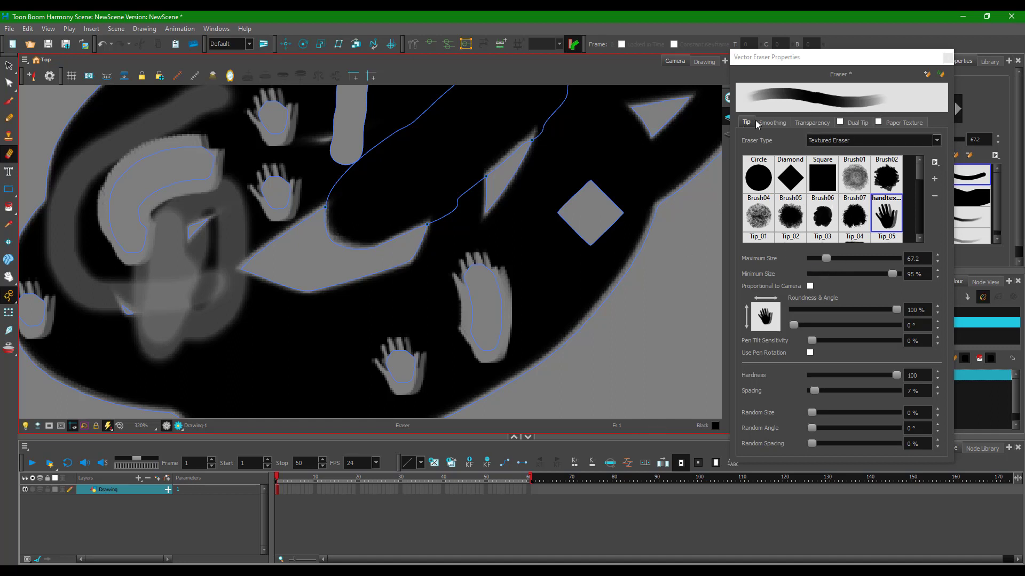
# - Switch to the dotted Tip_24 eraser tip, erase a patch, and undo the stroke on the spiral
pyautogui.scroll(-5, 848, 216)
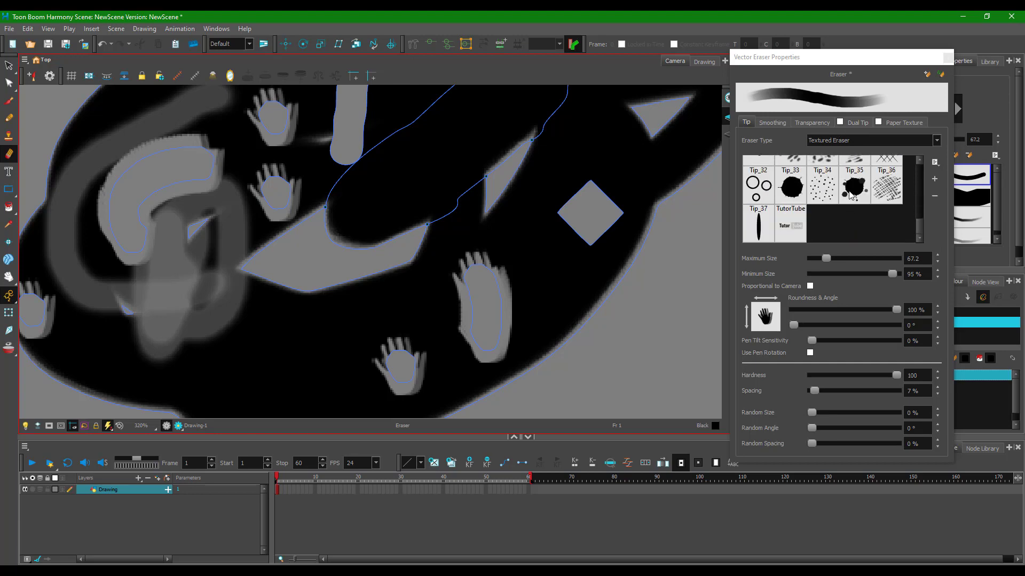
pyautogui.click(822, 198)
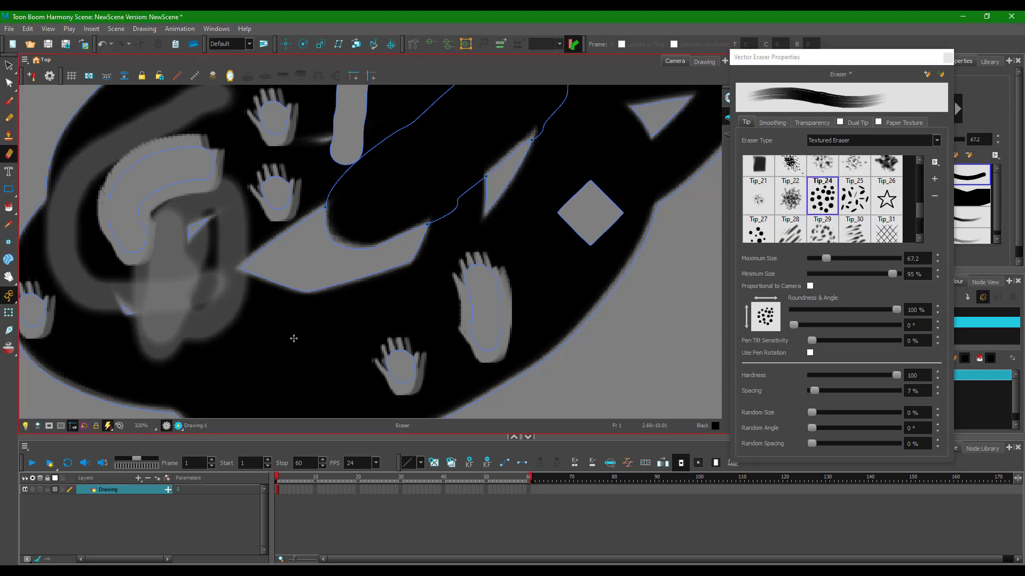
pyautogui.moveTo(293, 336)
pyautogui.mouseDown()
pyautogui.moveTo(291, 362)
pyautogui.moveTo(304, 381)
pyautogui.mouseUp()
pyautogui.scroll(-4, 304, 374)
pyautogui.scroll(3, 255, 138)
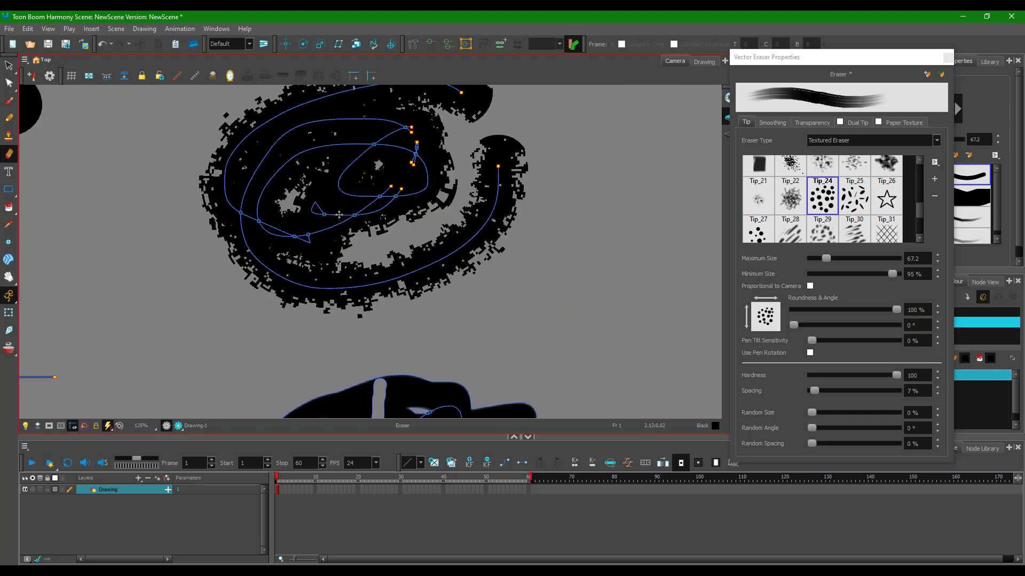
pyautogui.moveTo(255, 138); pyautogui.dragTo(309, 226)
pyautogui.hotkey('ctrl', 'z')
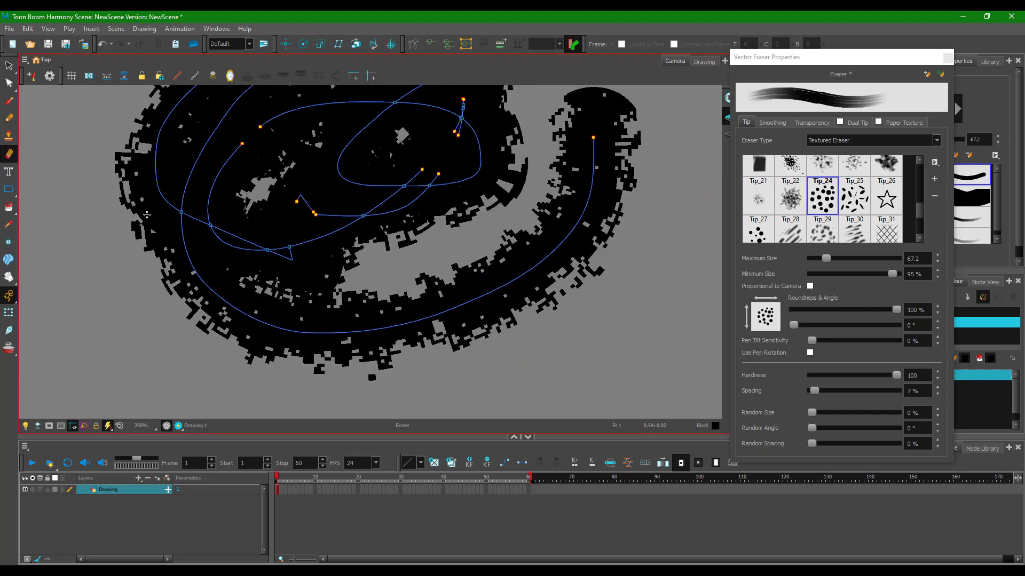
# - Erase speckled dotted patches into the lower-left shape
pyautogui.scroll(-5, 153, 216)
pyautogui.scroll(-2, 54, 270)
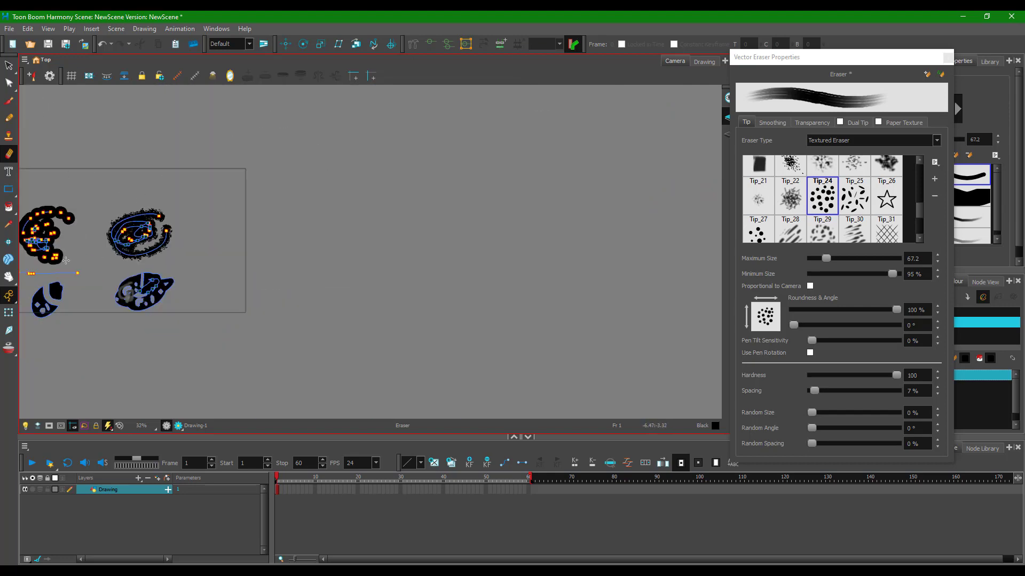
pyautogui.scroll(9, 48, 296)
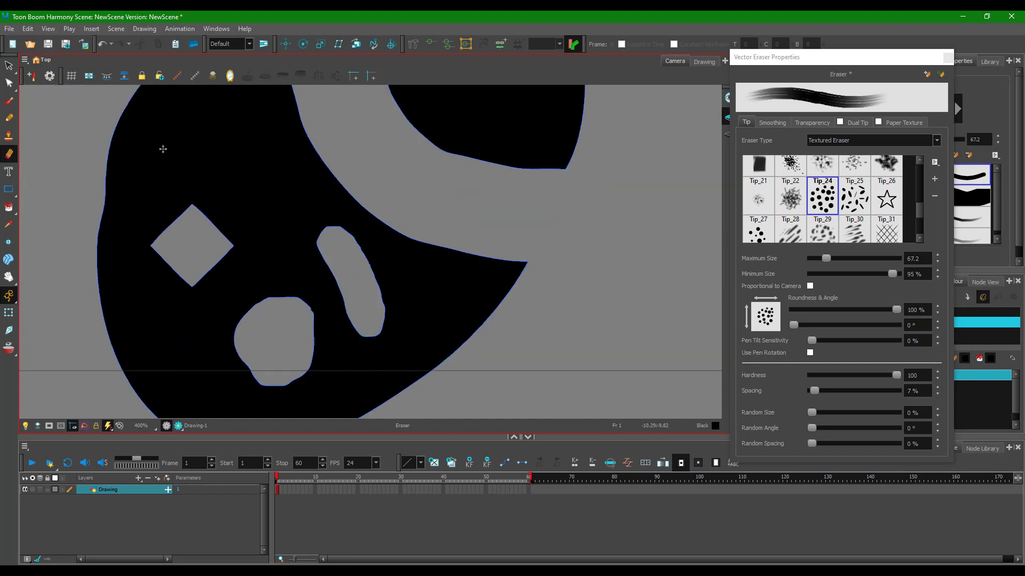
pyautogui.moveTo(160, 153); pyautogui.dragTo(153, 236)
pyautogui.scroll(-6, 152, 234)
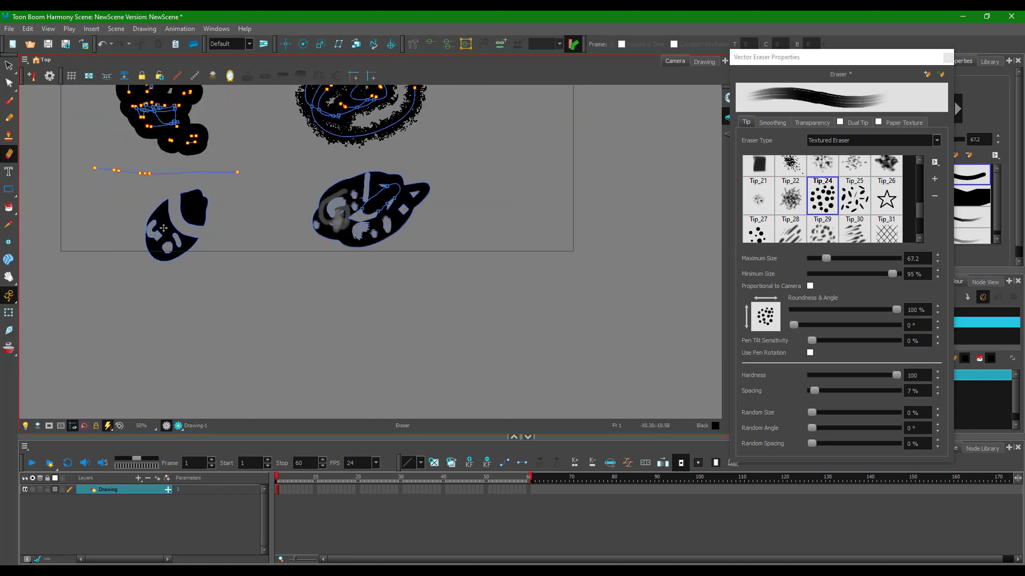
pyautogui.scroll(1, 206, 96)
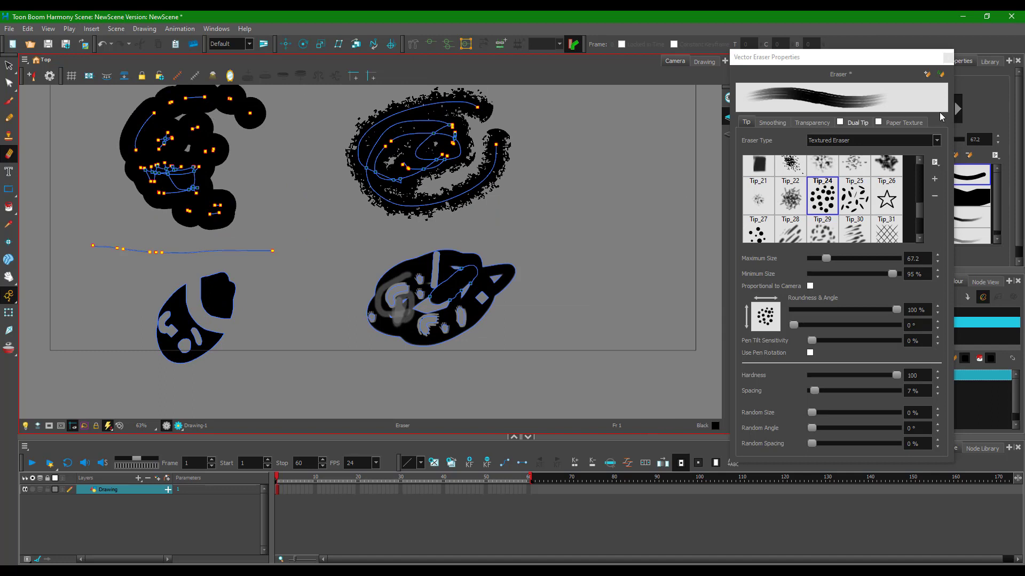
# - Close the floating Vector Eraser Properties window, leaving the eraser size at 67.2
pyautogui.click(947, 57)
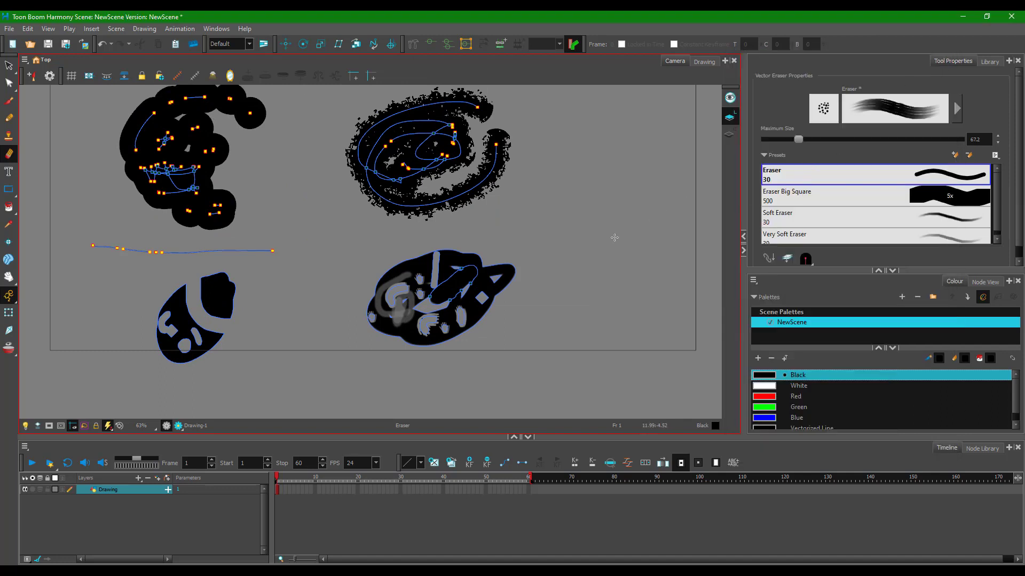